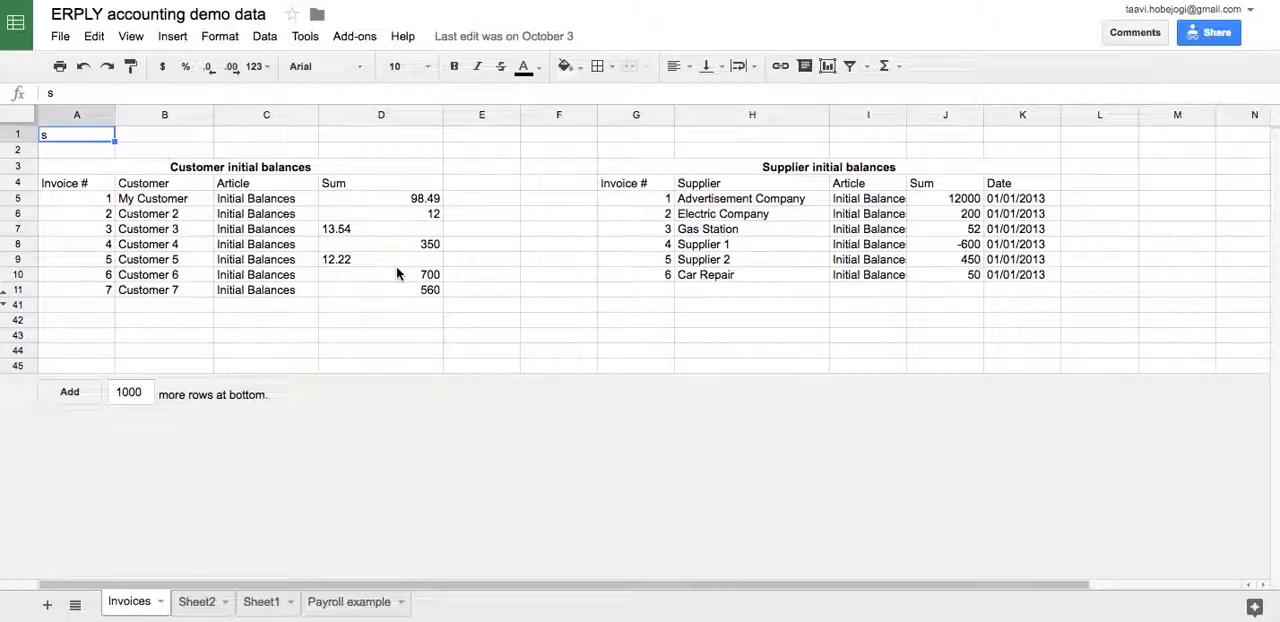
Step: Copy the customer initial balance rows A5:D11 on the Invoices sheet
left_click_drag(86, 198, 387, 297)
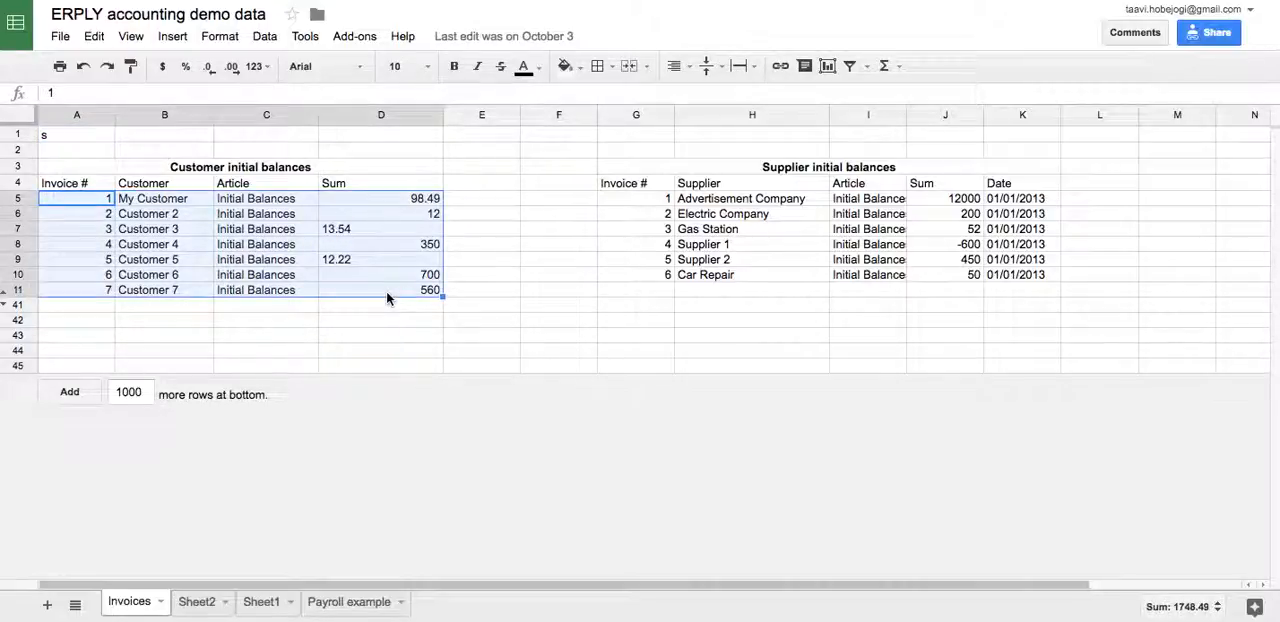
left_click_drag(640, 198, 930, 278)
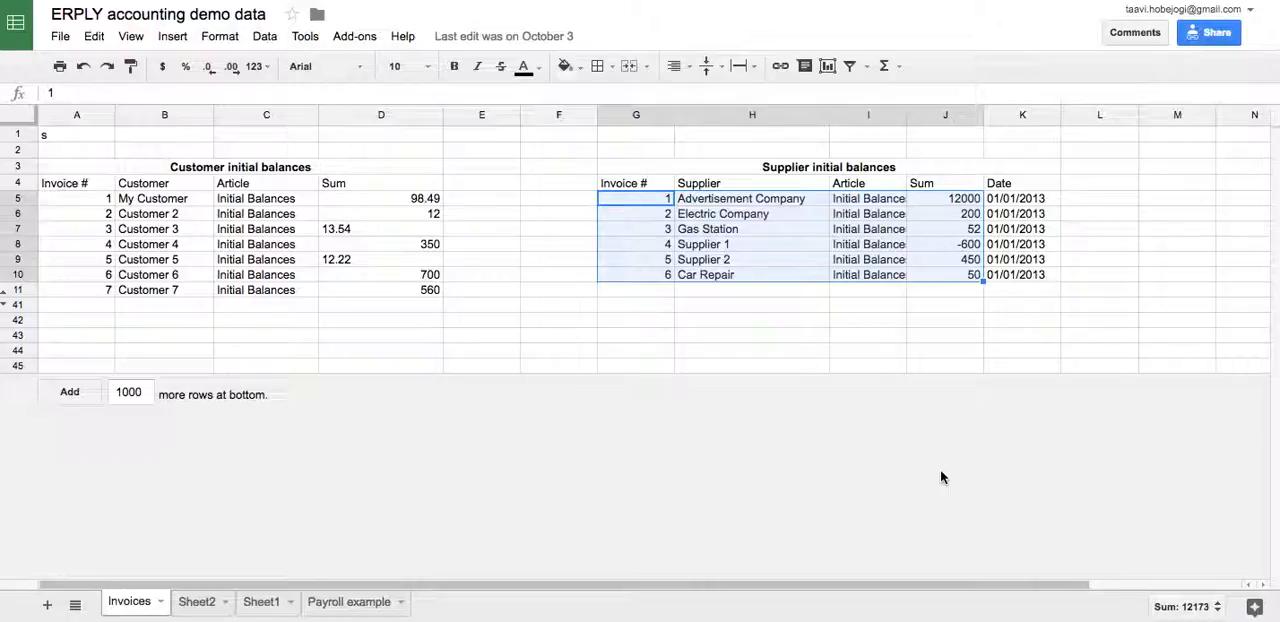
left_click(82, 199)
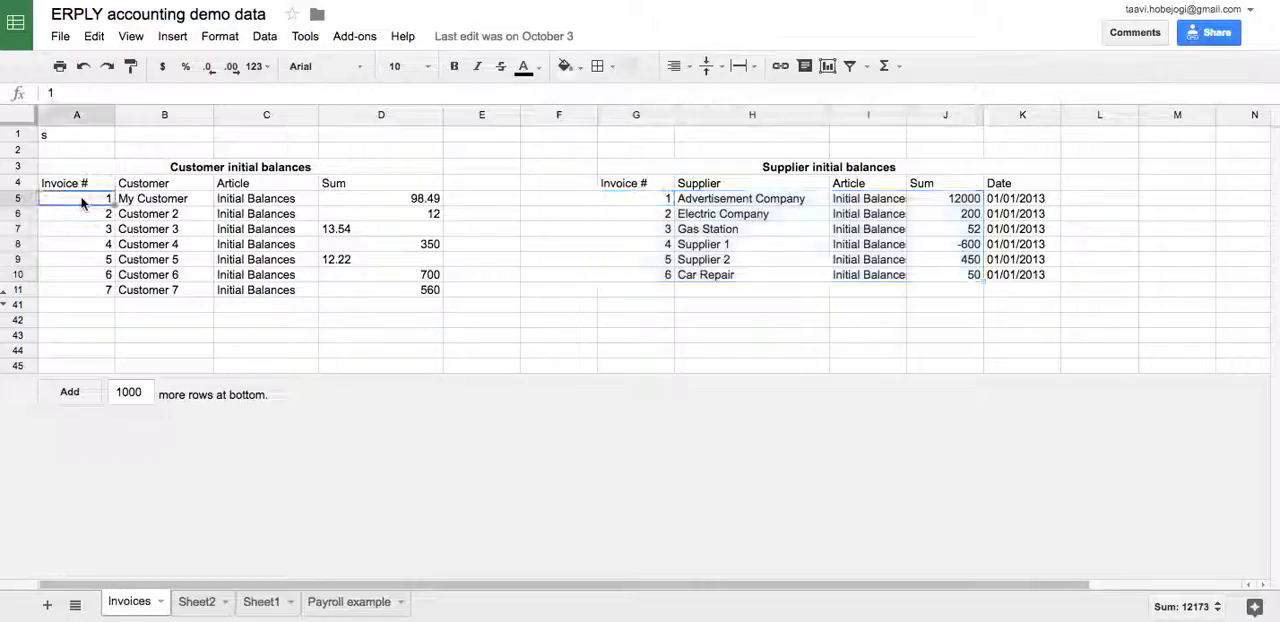
key("super+shift+Right")
key("super+shift+Down")
key("super+c")
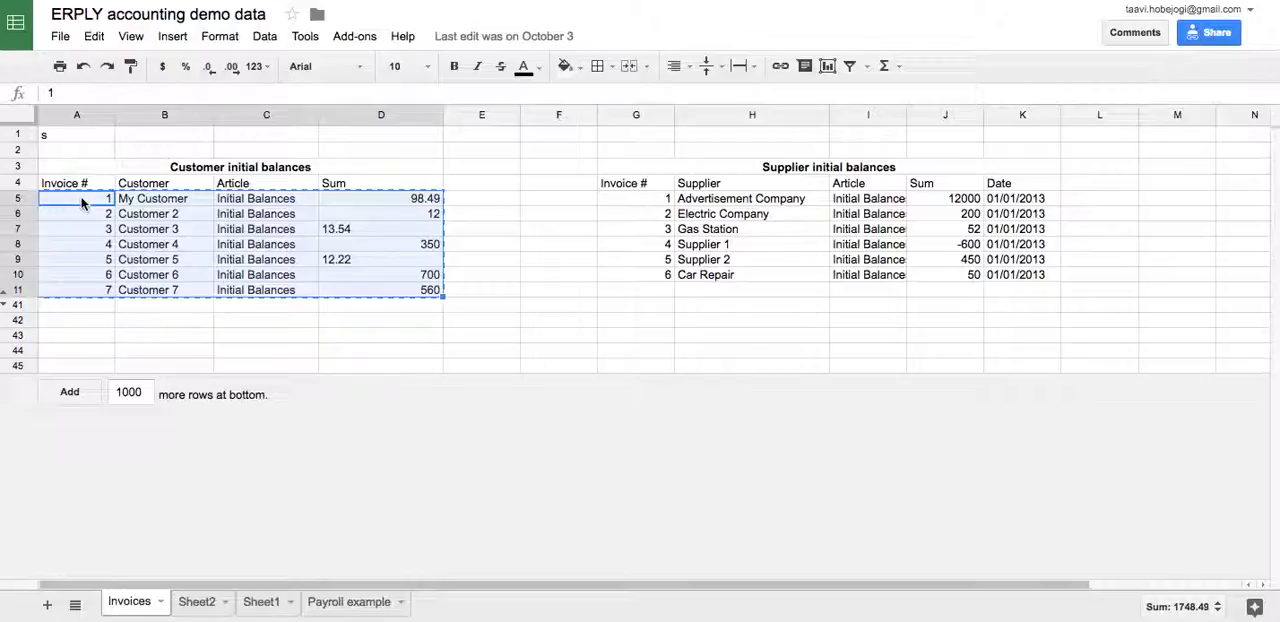
Step: Switch to ERPLY Books, open the sales invoice import under Initial Data and add an empty row
key("ctrl+Tab")
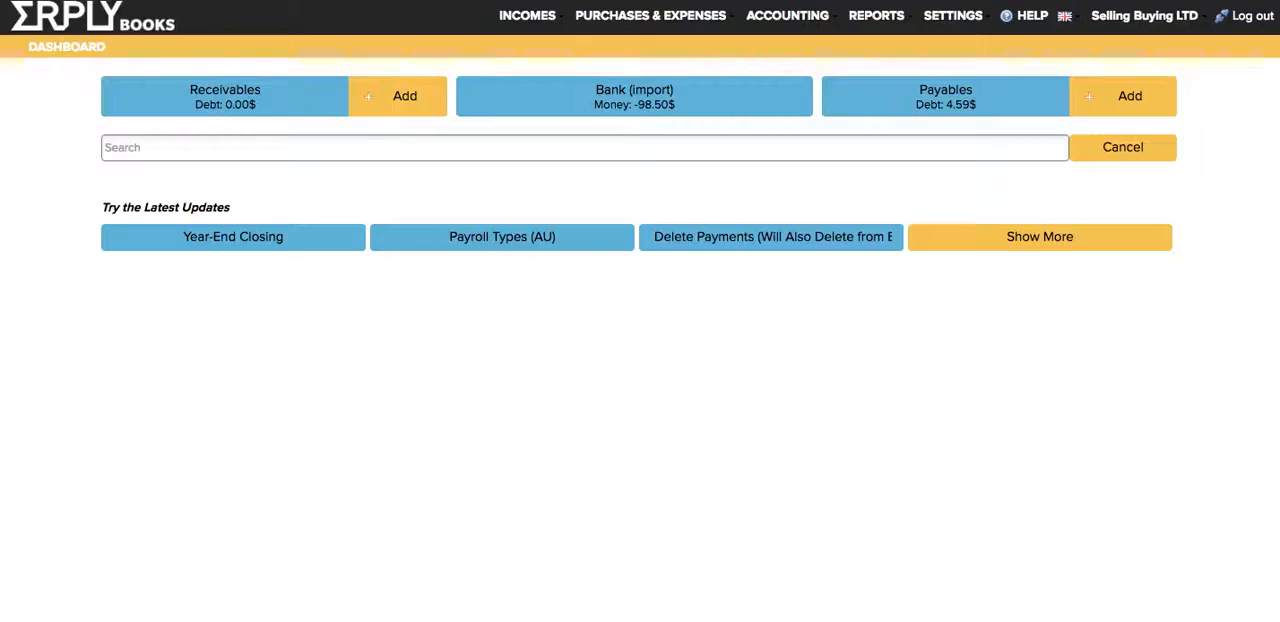
left_click(952, 15)
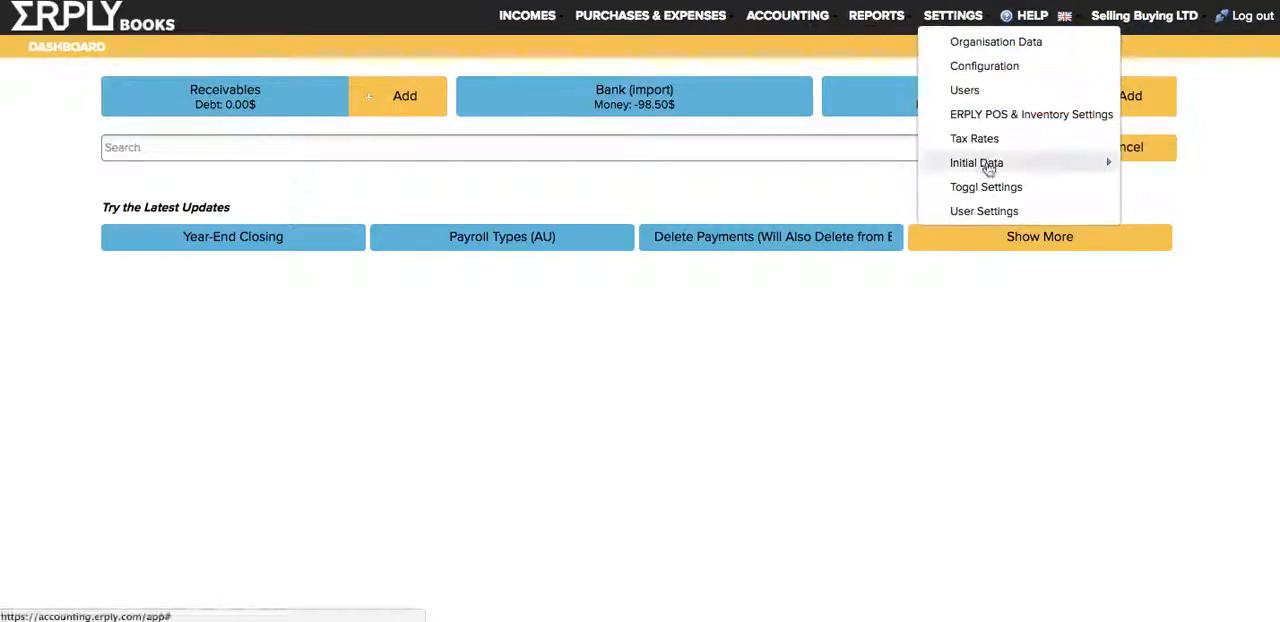
mouse_move(976, 163)
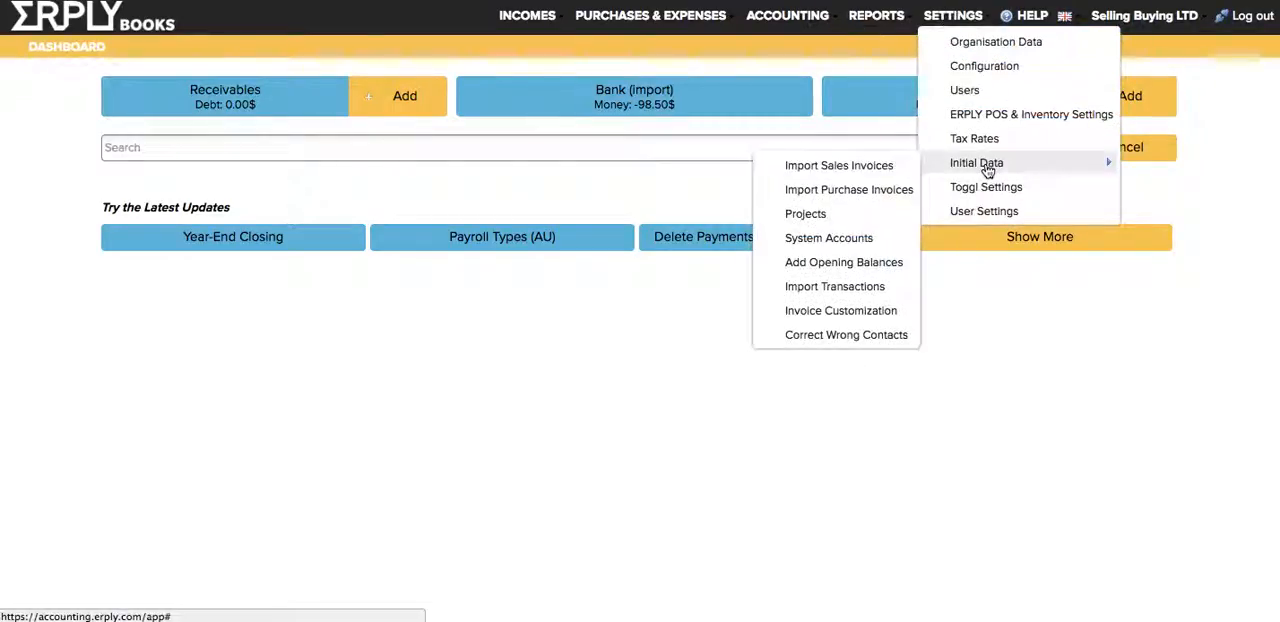
left_click(792, 170)
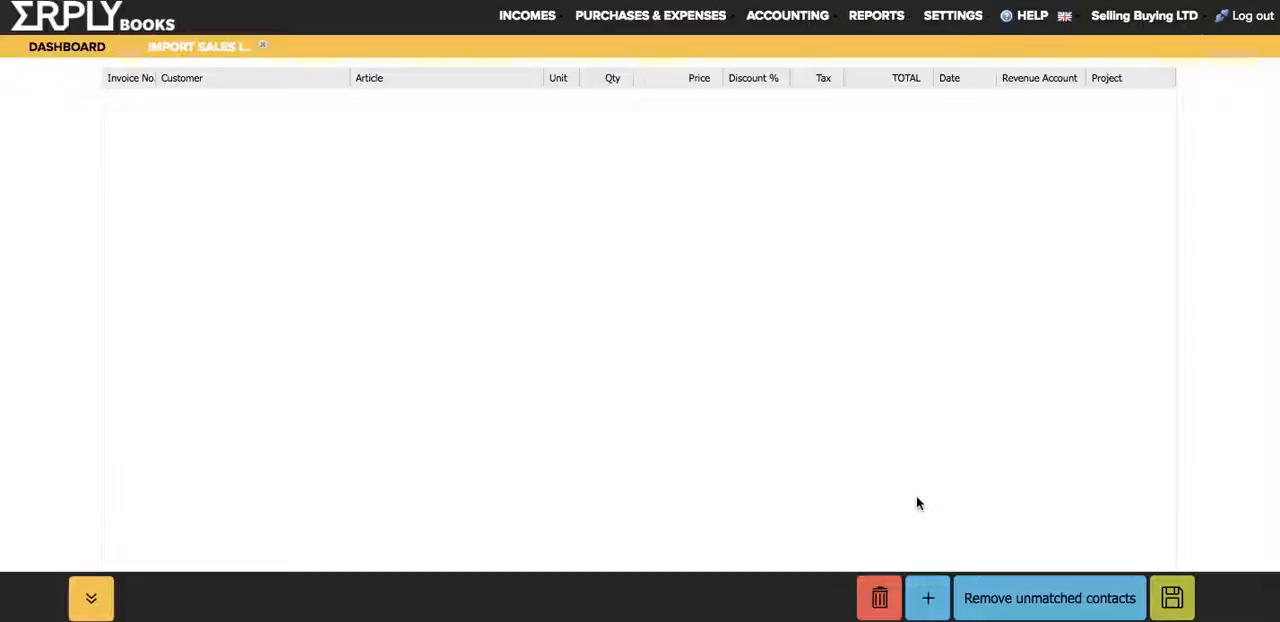
left_click(928, 598)
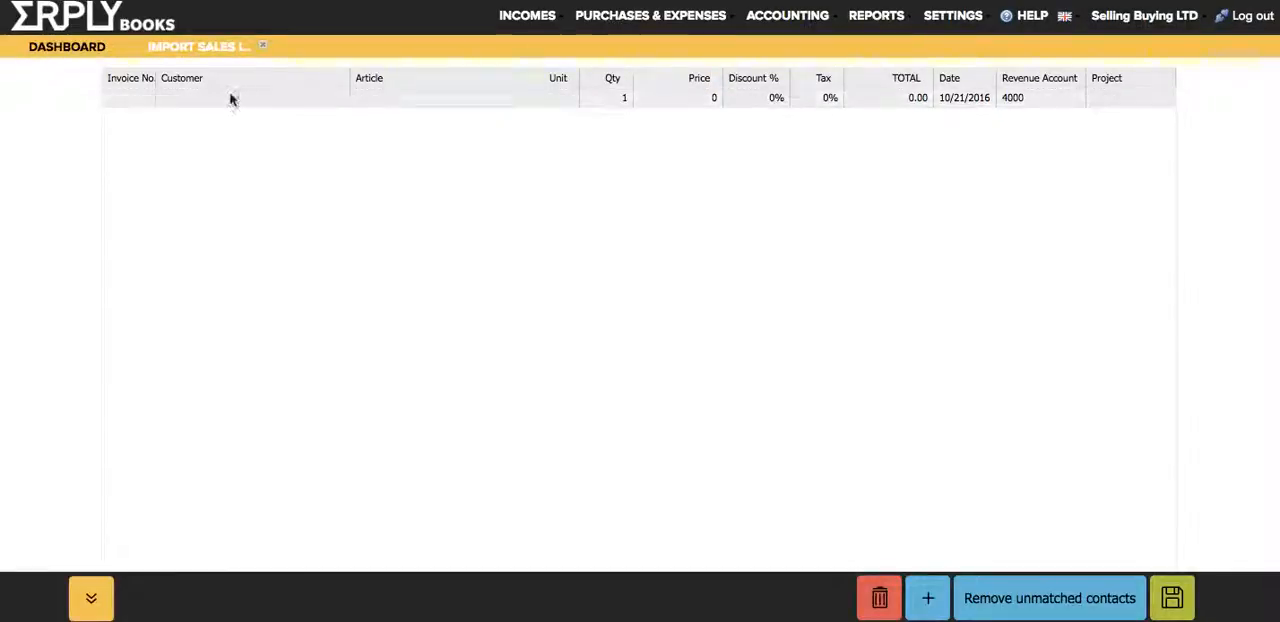
Step: Move the Price column directly after the Article column in the import table
left_click(562, 100)
left_click(627, 99)
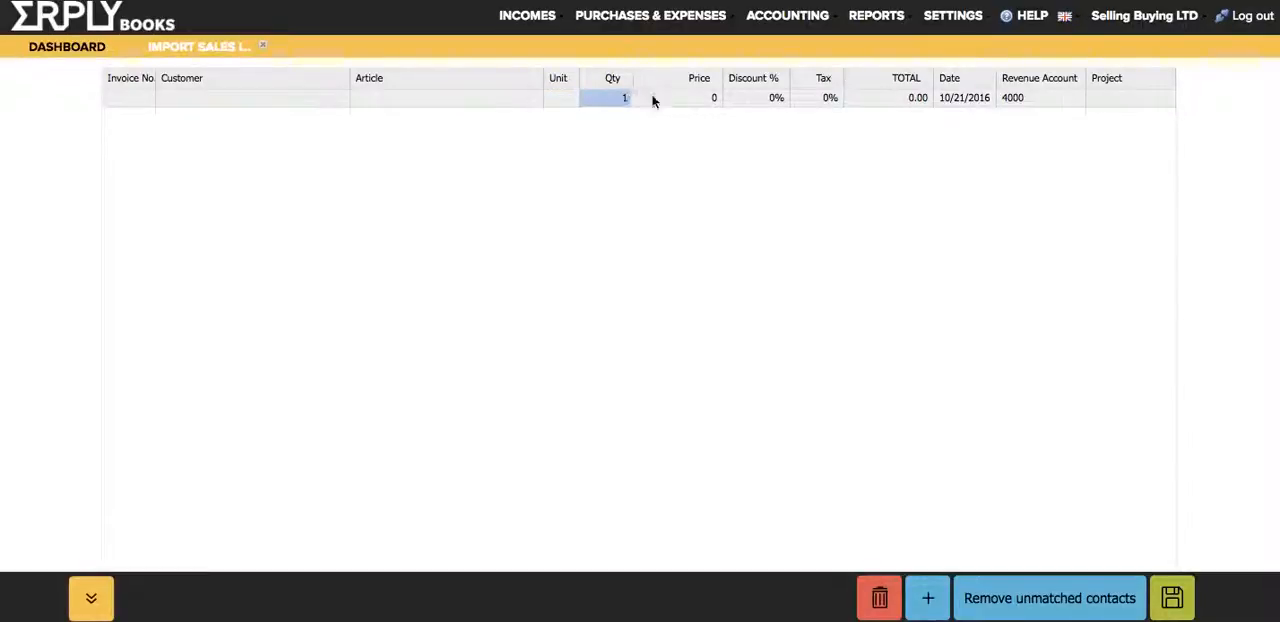
left_click(665, 98)
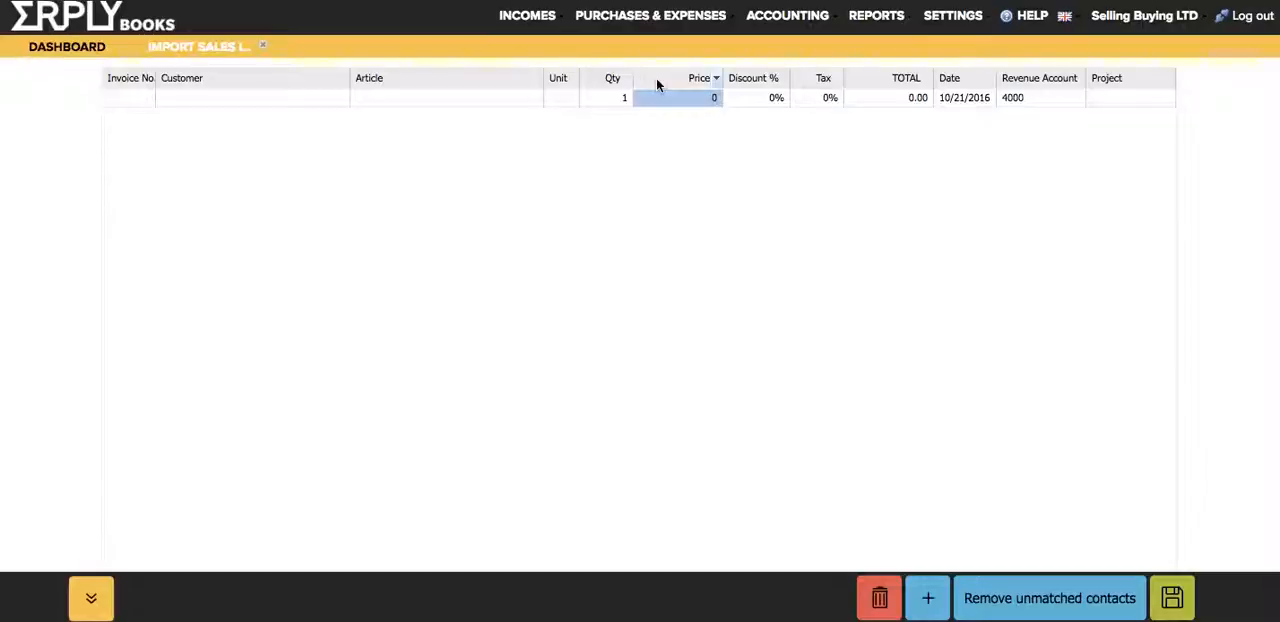
left_click_drag(656, 80, 540, 82)
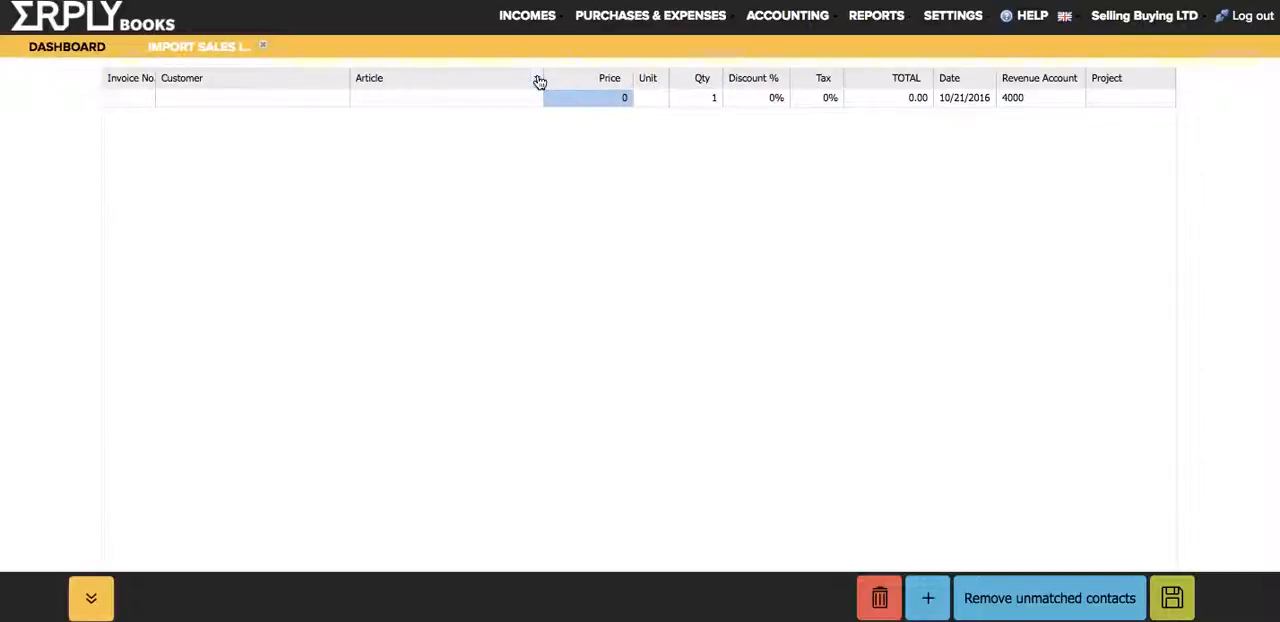
mouse_move(572, 82)
left_mouse_down()
mouse_move(529, 83)
mouse_move(578, 83)
mouse_move(560, 85)
left_mouse_up()
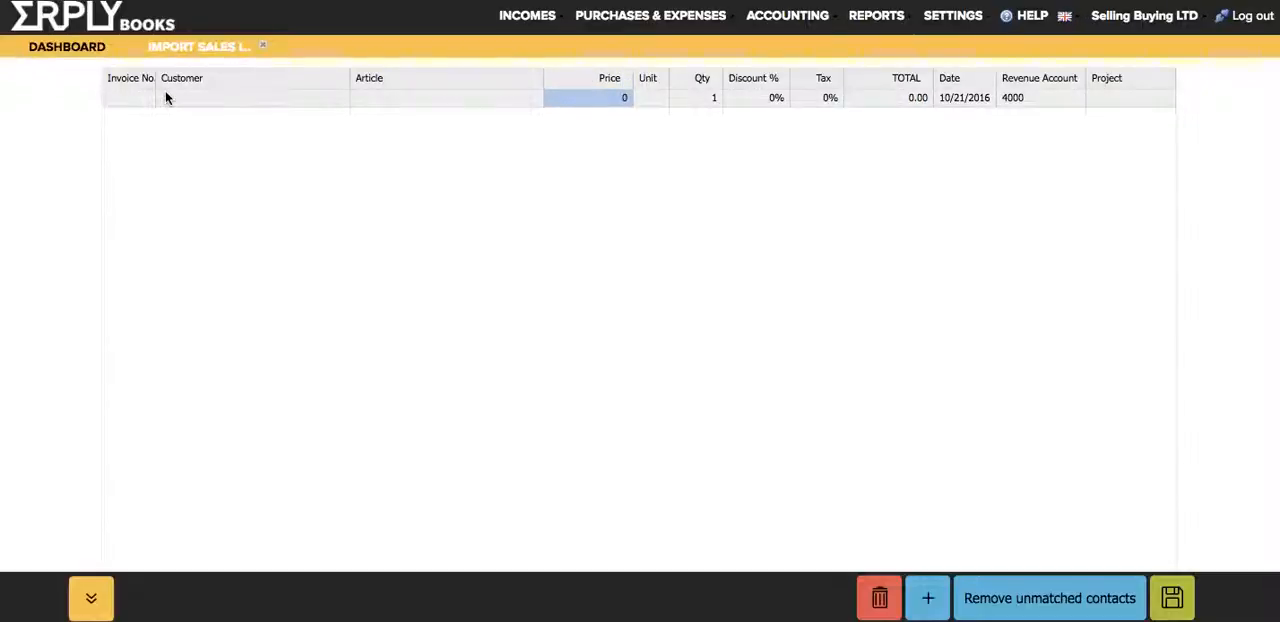
Step: Paste the copied customer balance rows into the import table, starting at the first row's Invoice No. cell
left_click(134, 98)
left_click(551, 98)
left_click(122, 97)
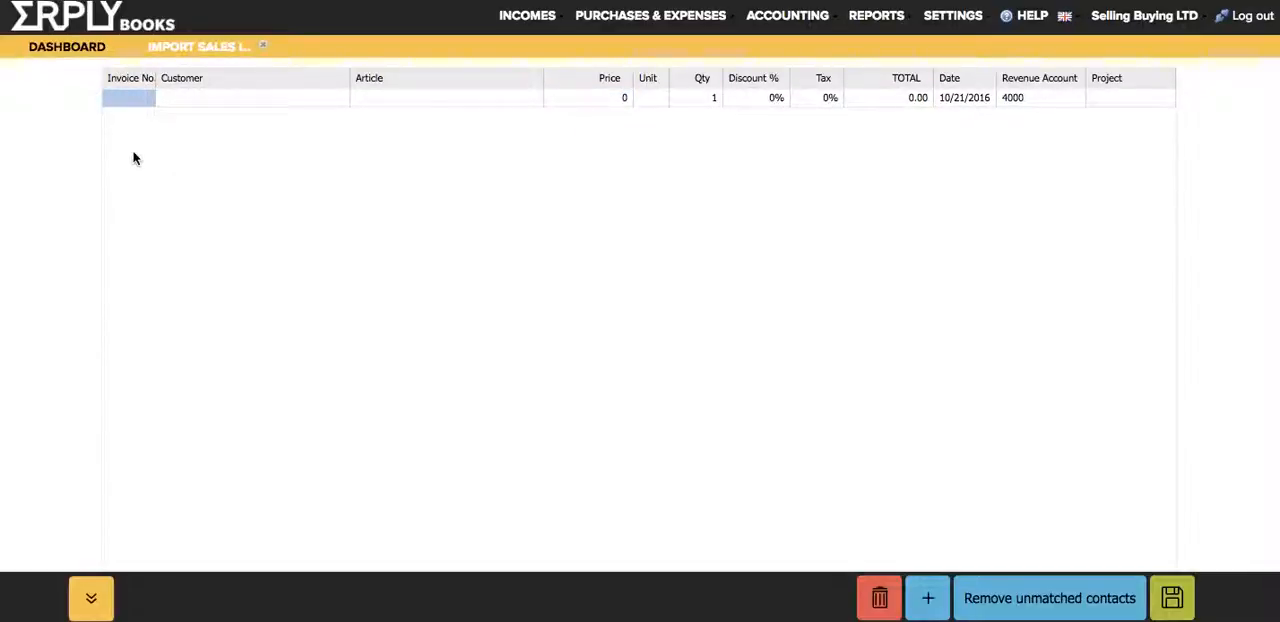
left_click(132, 1)
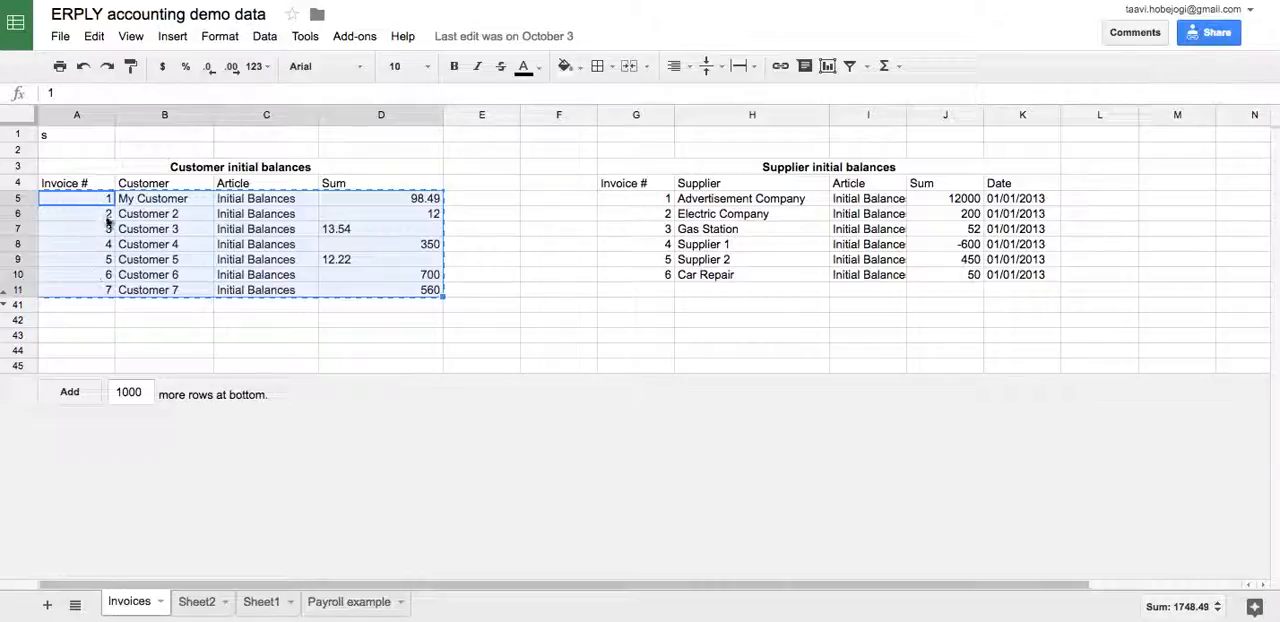
left_click(128, 1)
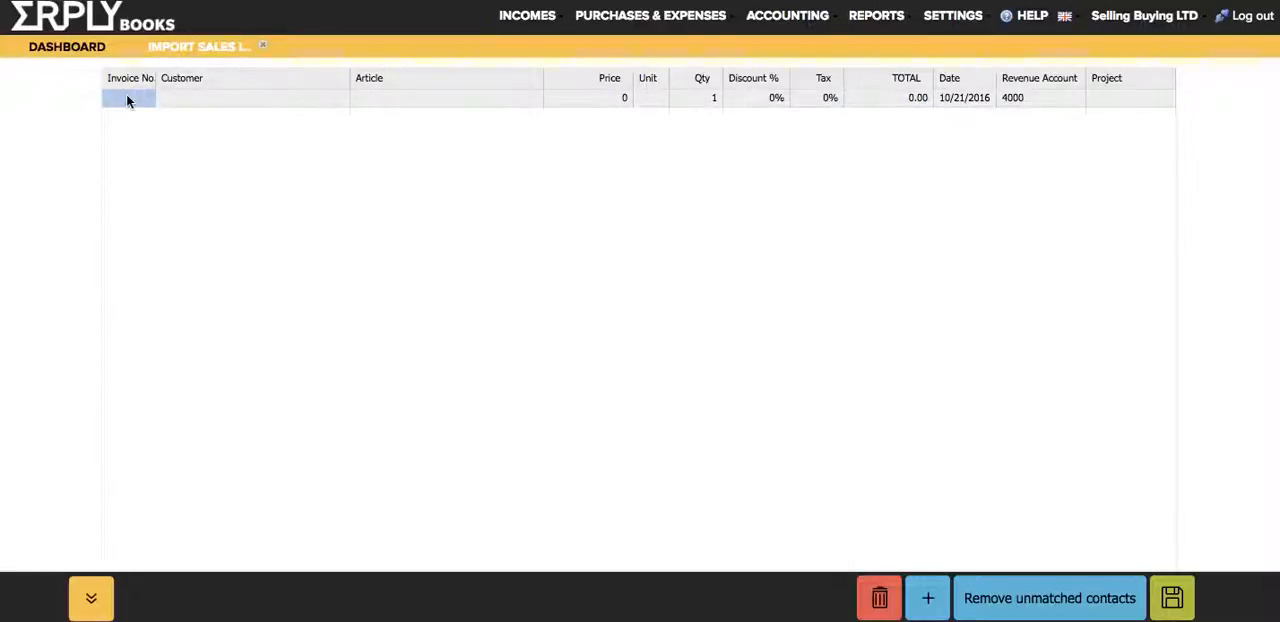
key("ctrl+v")
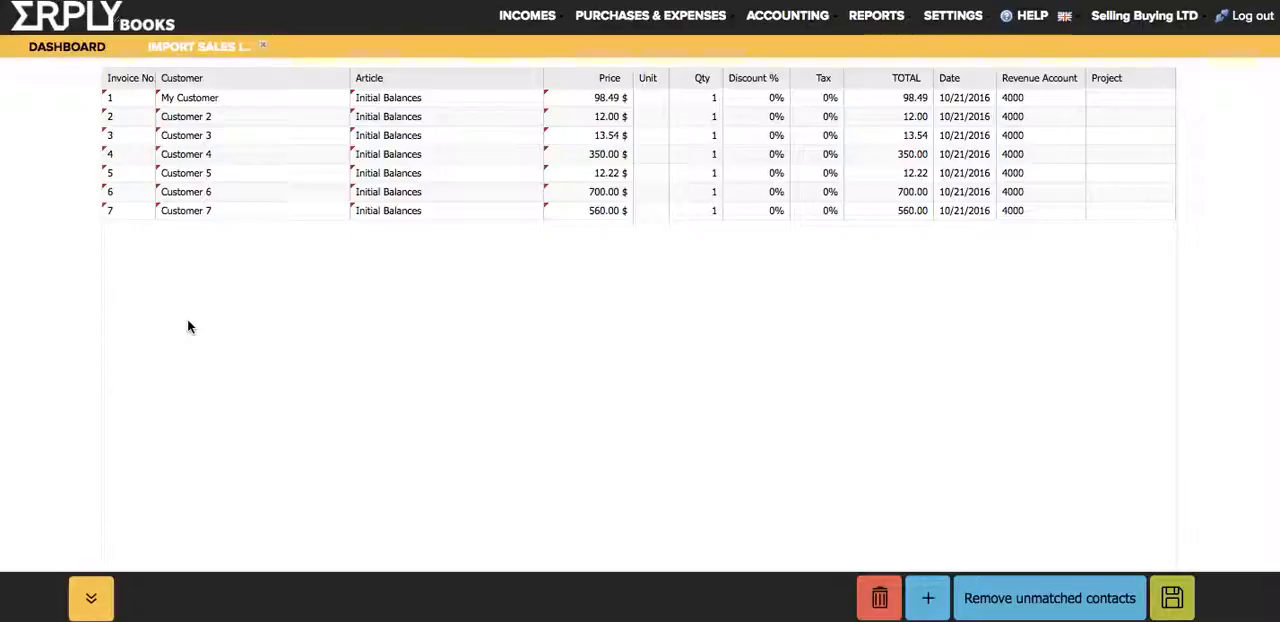
Step: Switch to the spreadsheet, copy only the customer Sum values D5:D11 and select the Article values beside them
key("ctrl+Tab")
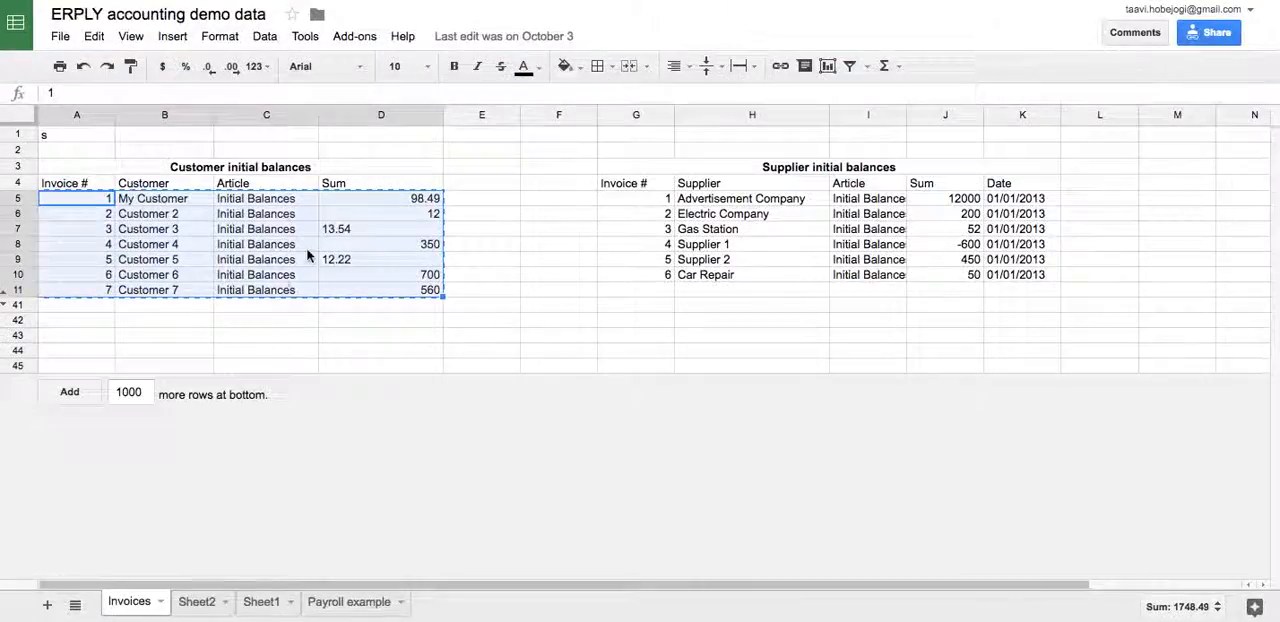
left_click(390, 199)
key("ctrl+shift+Down")
key("ctrl+c")
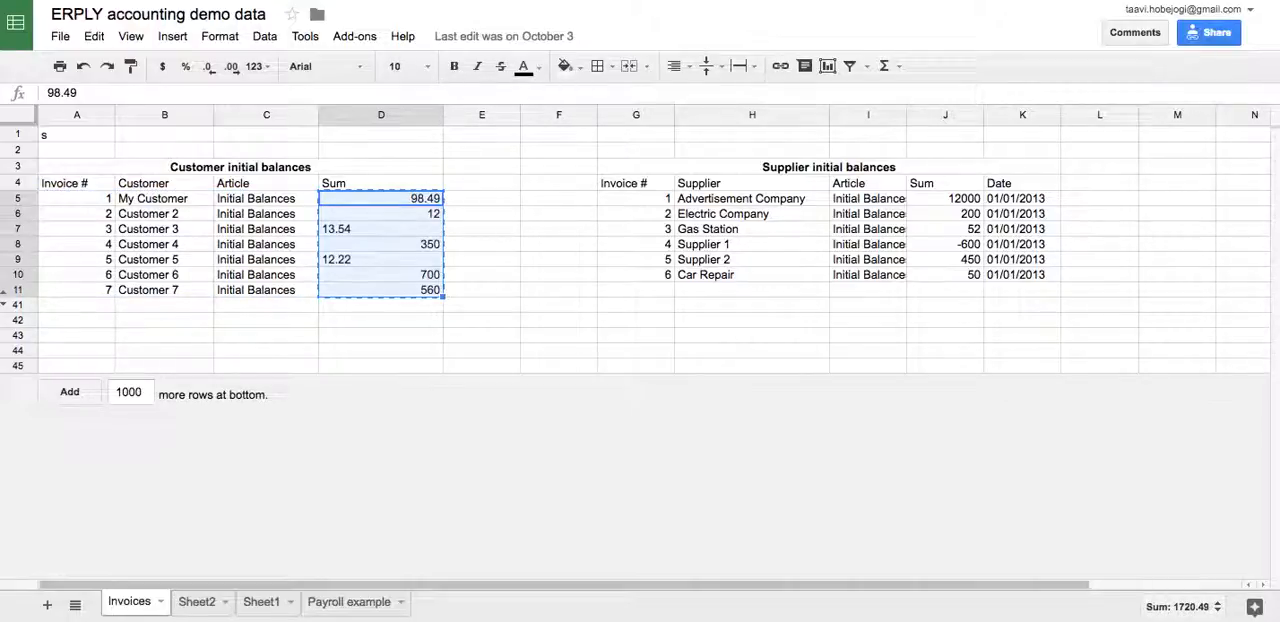
key("Left")
key("ctrl+shift+Down")
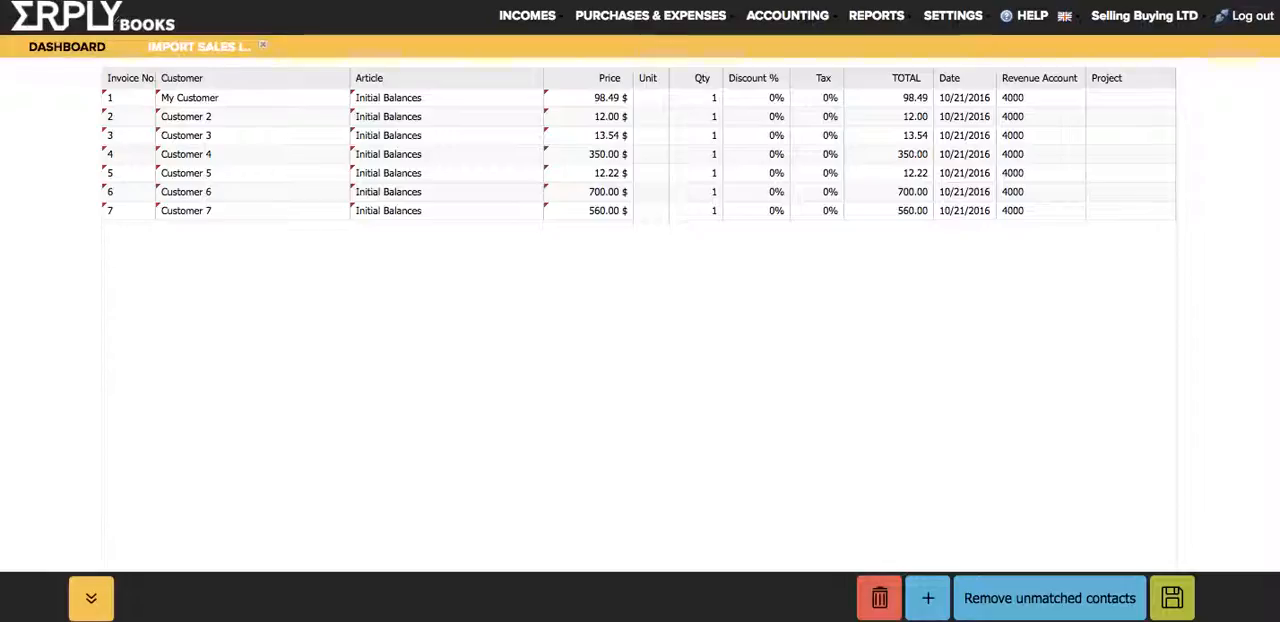
Step: Save the imported sales invoices in ERPLY Books
left_click(1172, 598)
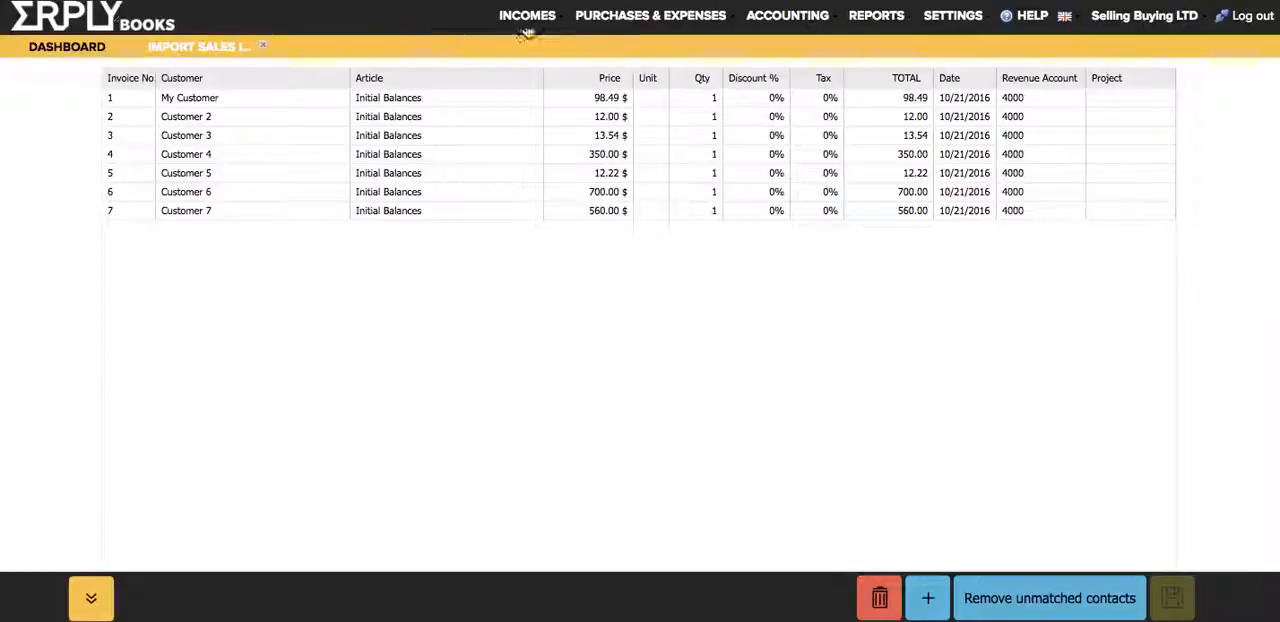
left_click(931, 25)
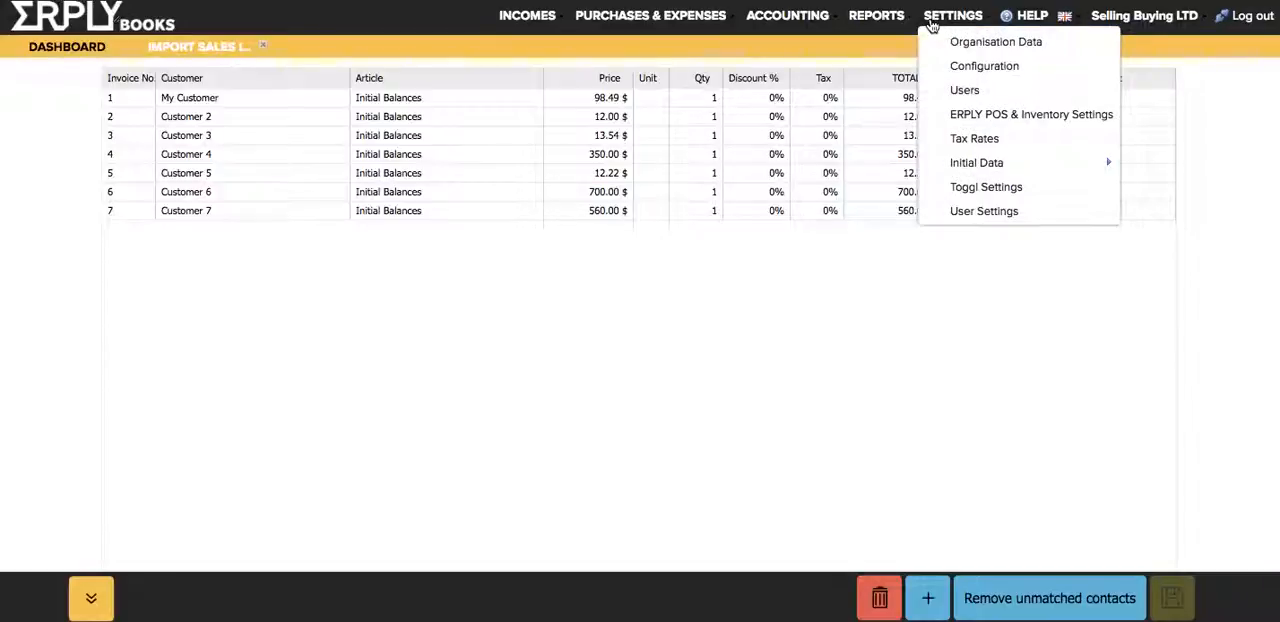
mouse_move(995, 163)
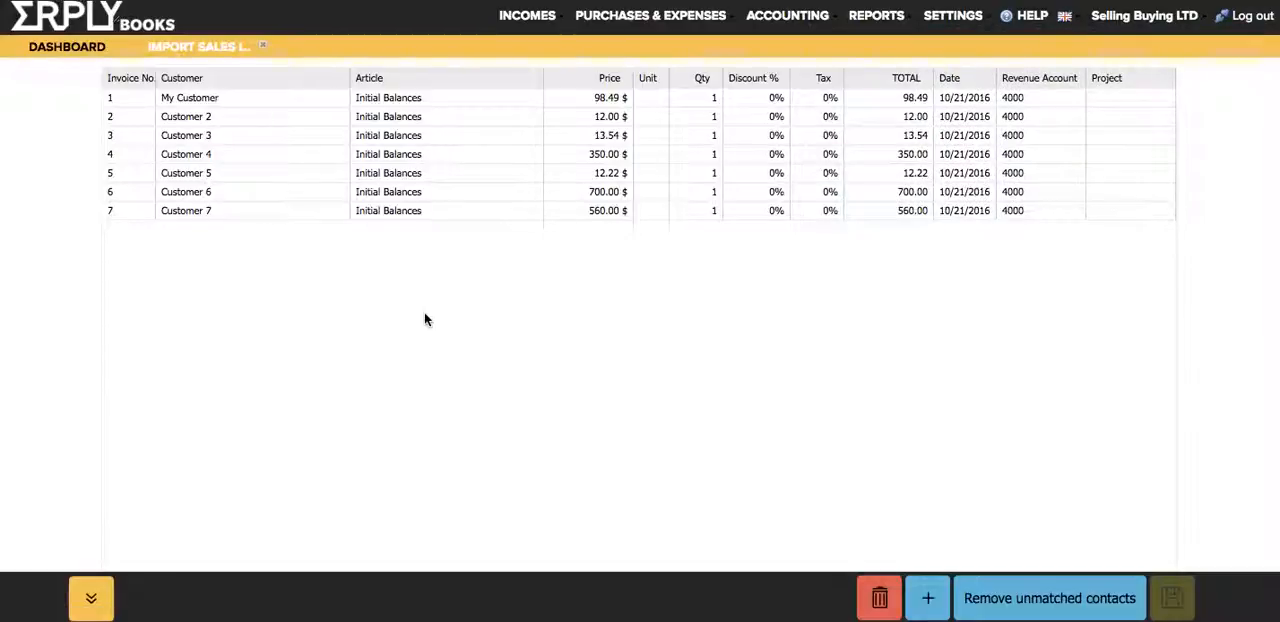
Step: Open the Contacts list and add an empty contact row below the existing ones
left_click(537, 20)
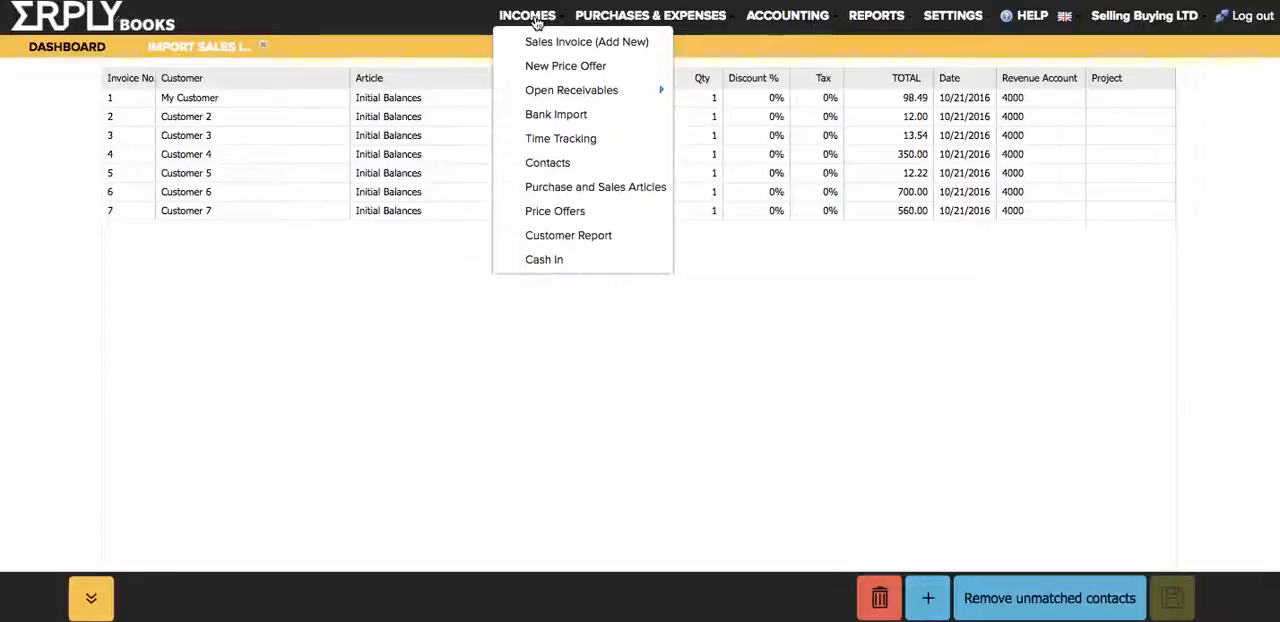
left_click(625, 168)
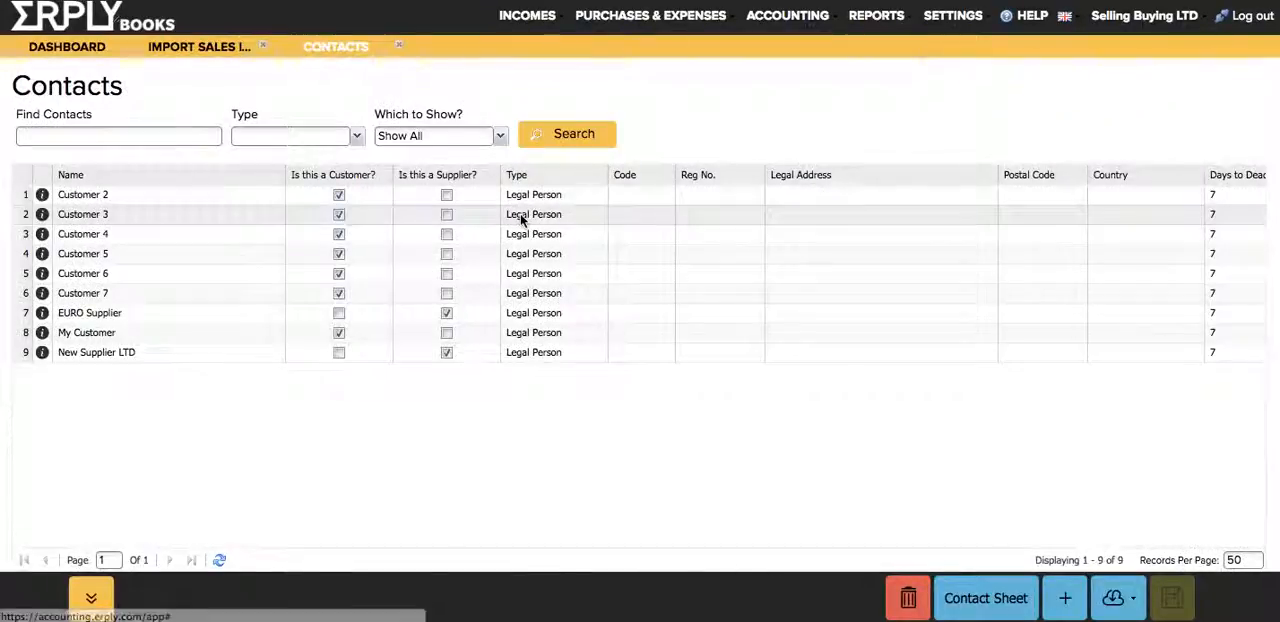
double_click(206, 441)
left_click(183, 380)
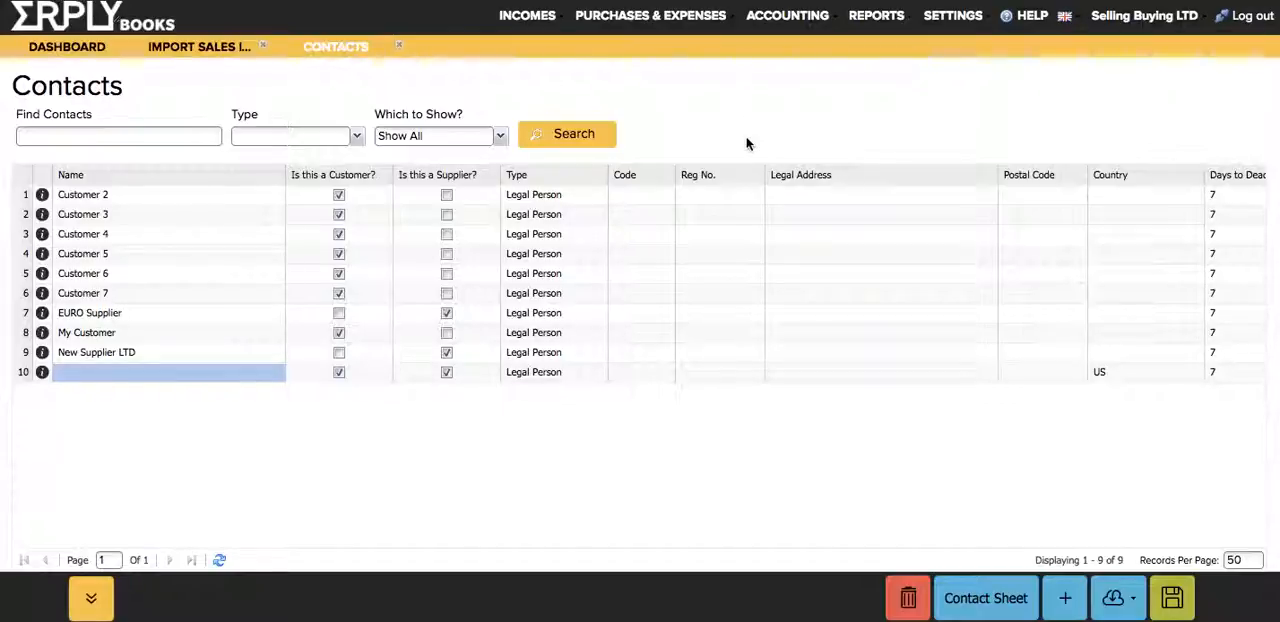
Step: Open the Purchase and Sales Articles list and add an empty article row
left_click(630, 25)
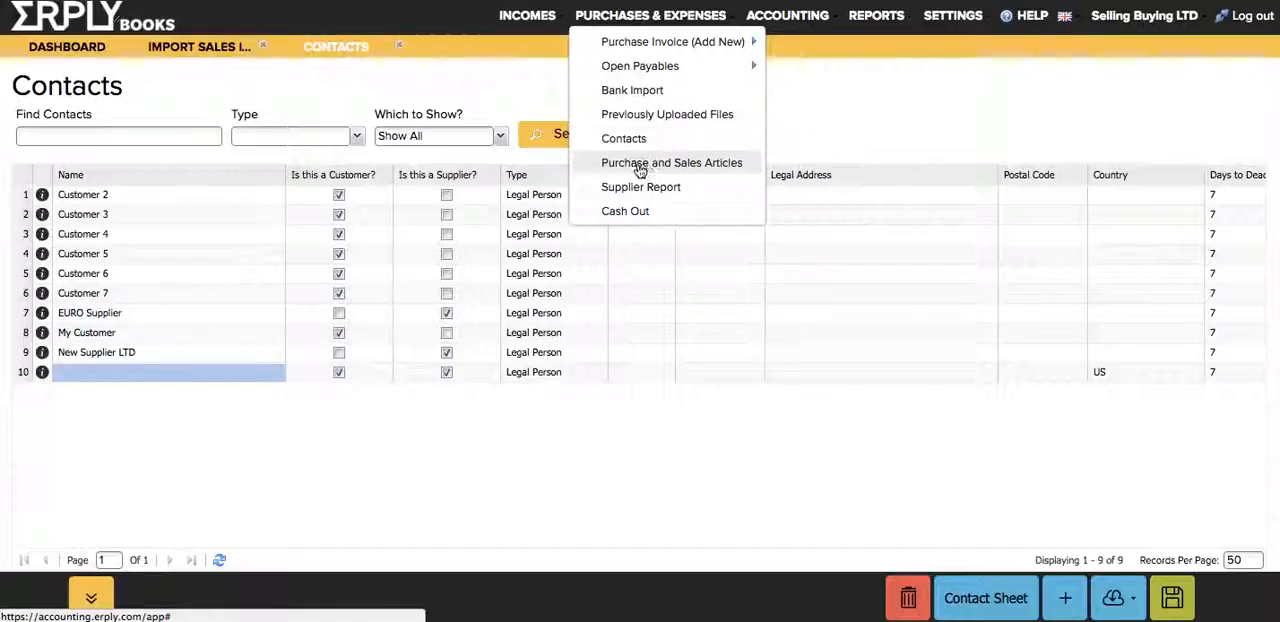
mouse_move(632, 38)
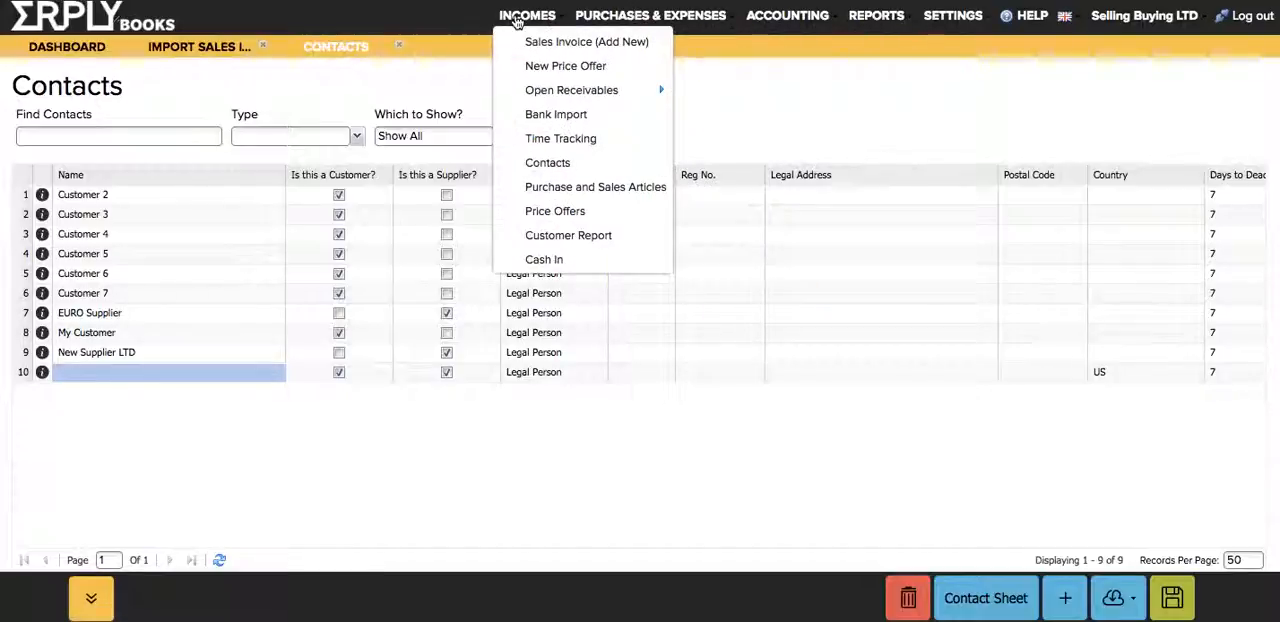
mouse_move(512, 38)
left_click(521, 188)
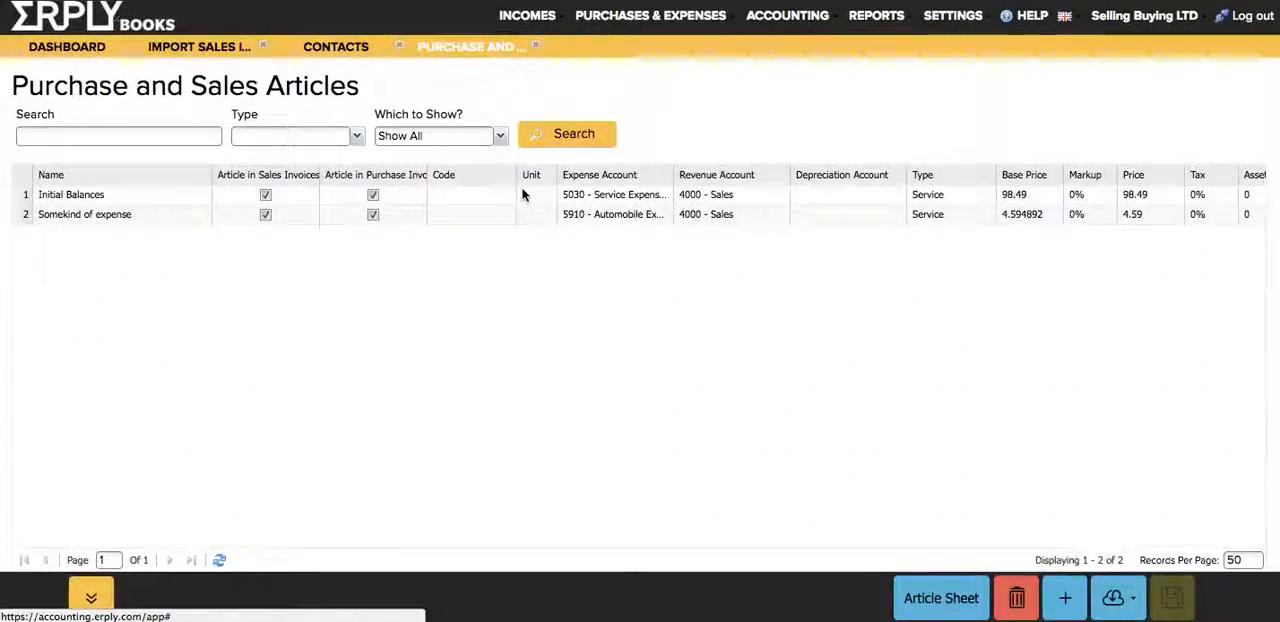
left_click(378, 279)
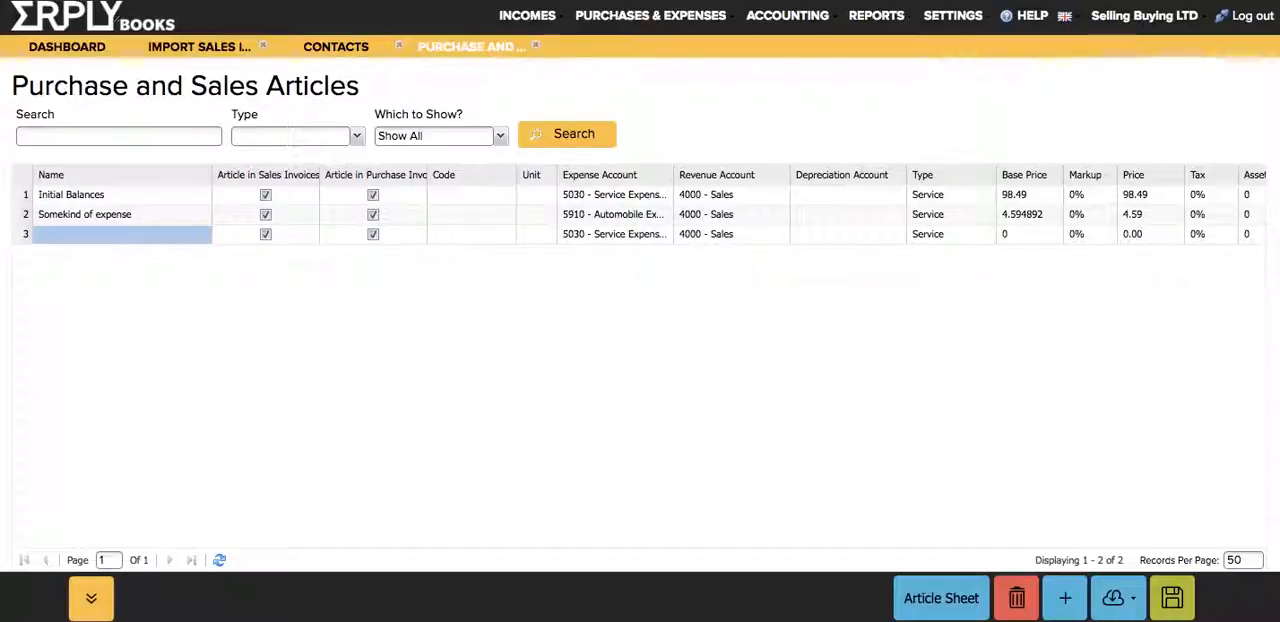
Step: Open the Chart of Accounts and select the Cash account's number
mouse_move(808, 17)
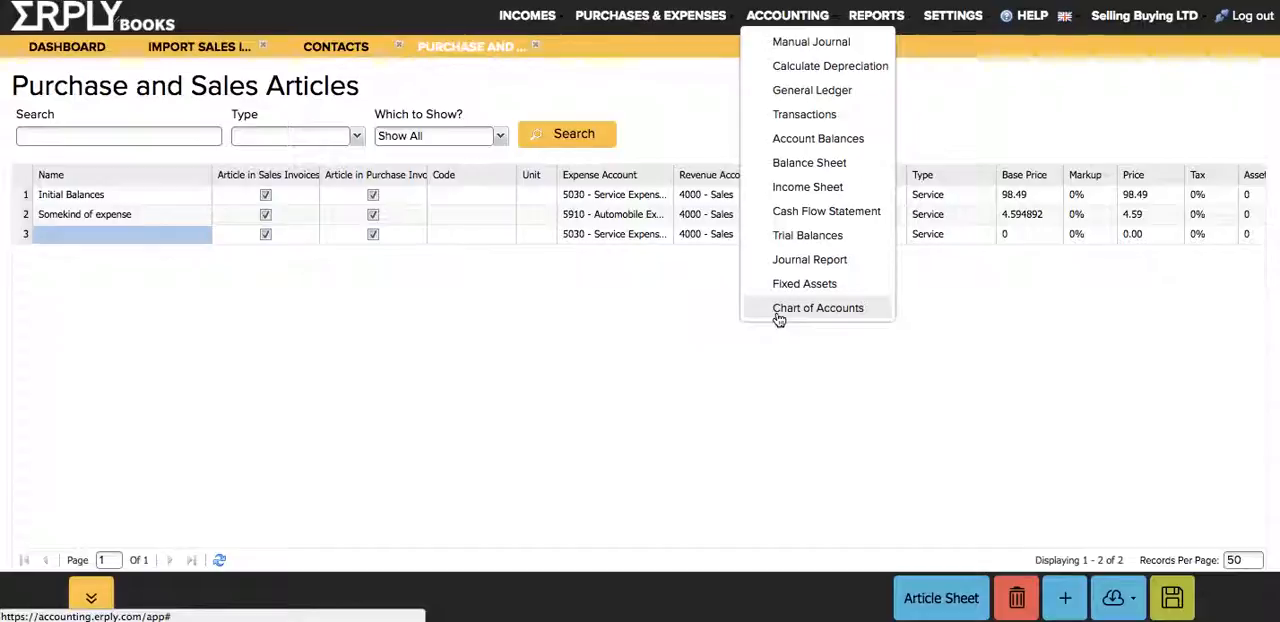
left_click(778, 309)
left_click(66, 89)
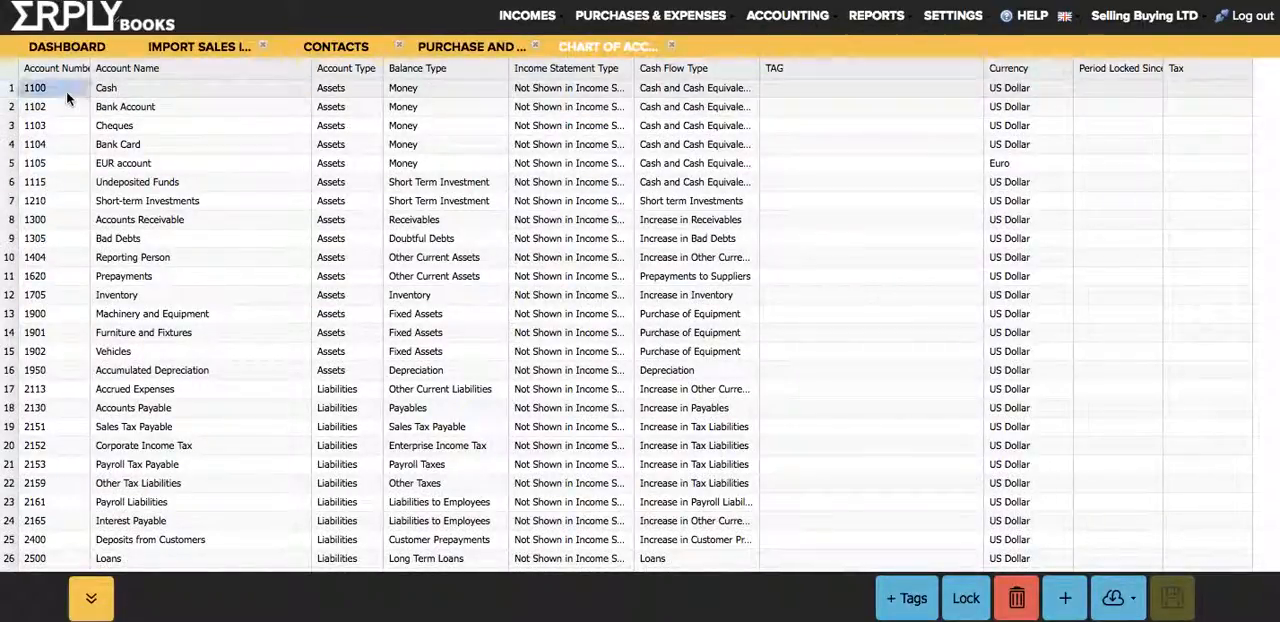
Step: Open a new purchase invoice, collapse its additional information and view the article choices for the first row
mouse_move(620, 15)
left_click(614, 42)
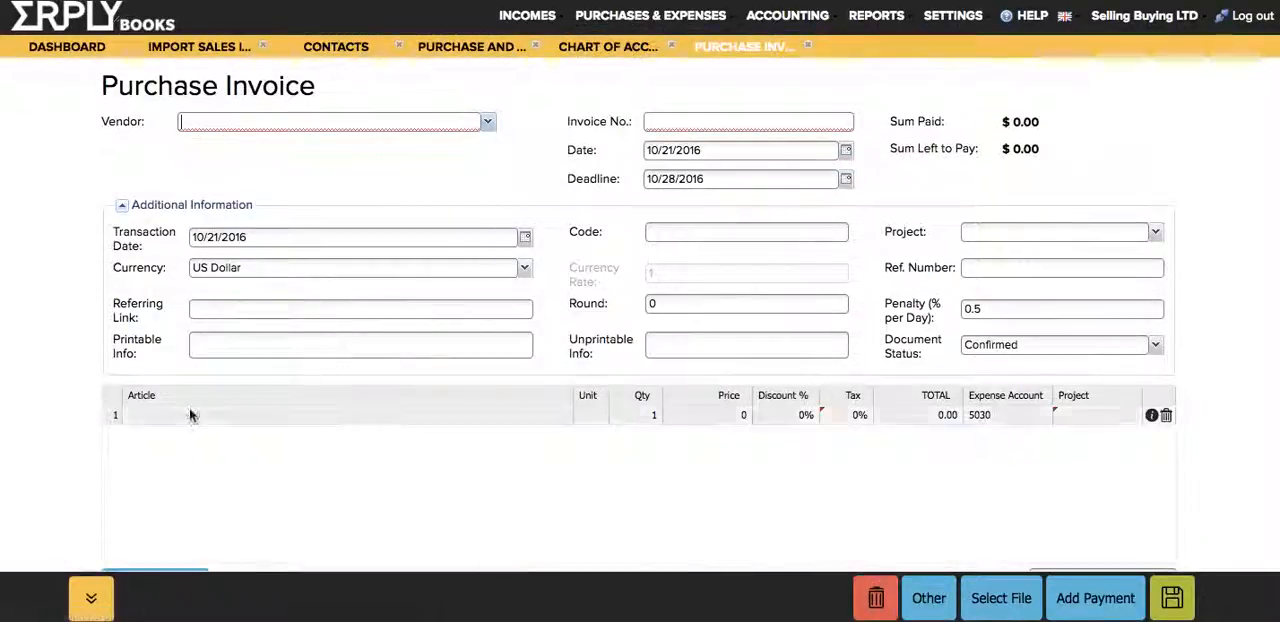
left_click(171, 206)
left_click(321, 268)
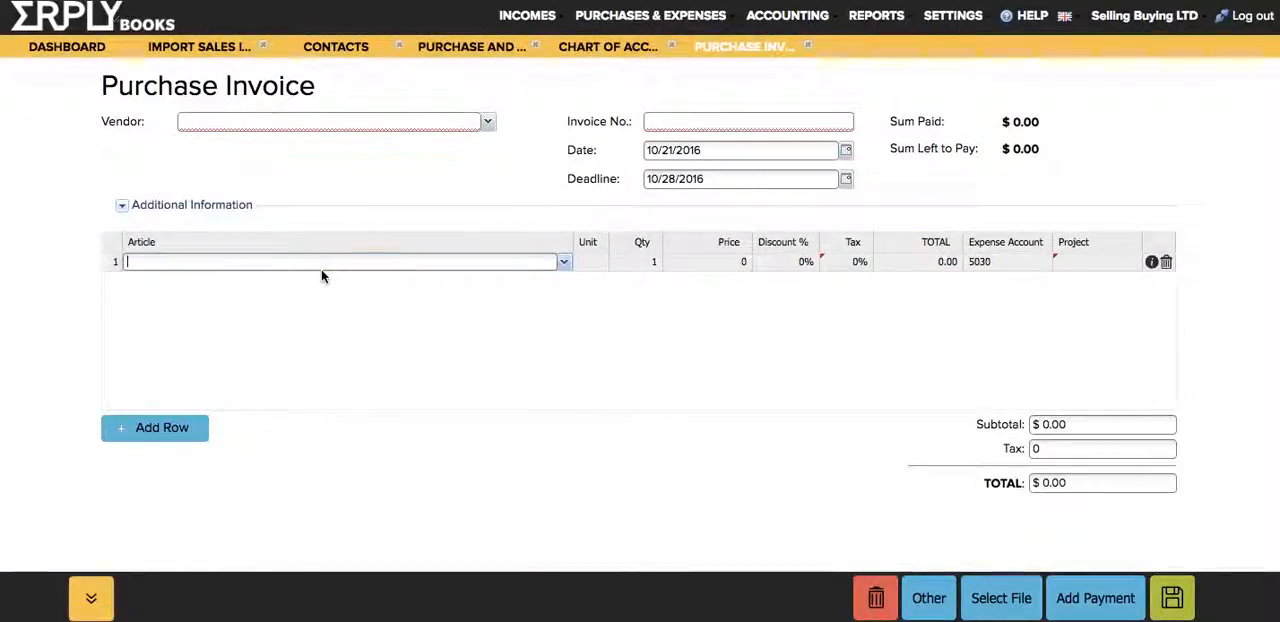
left_click(563, 262)
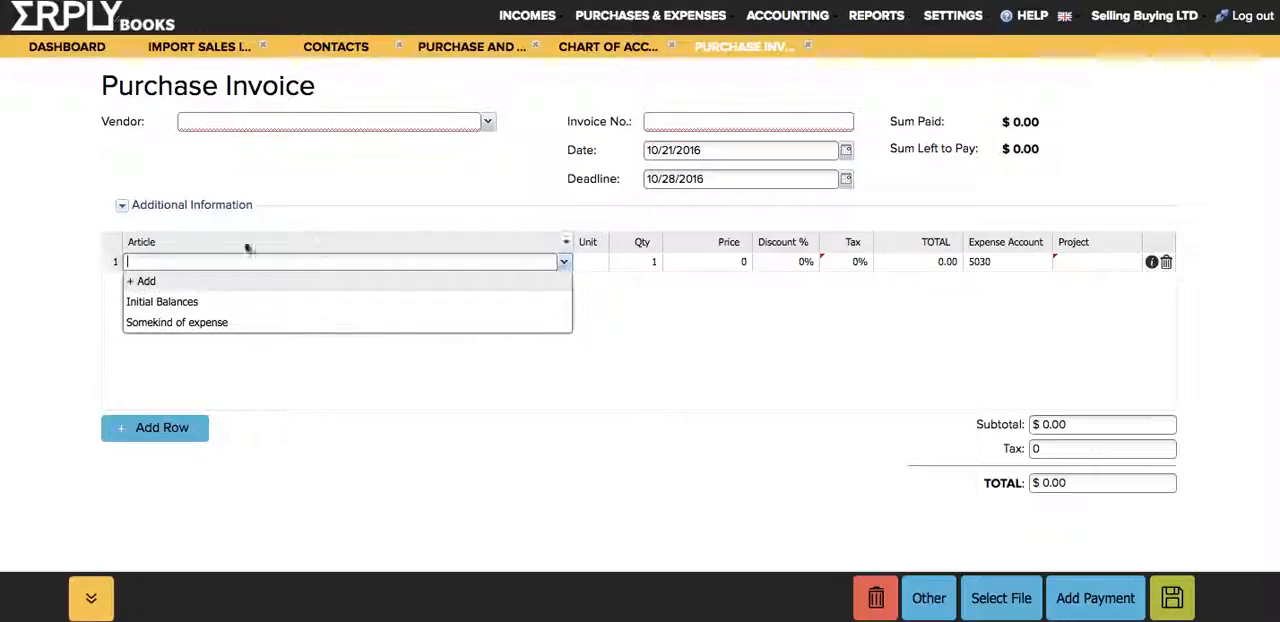
left_click(223, 394)
Step: Revisit the Chart of Accounts and the articles list, and inspect the empty article's expense and revenue accounts
left_click(596, 48)
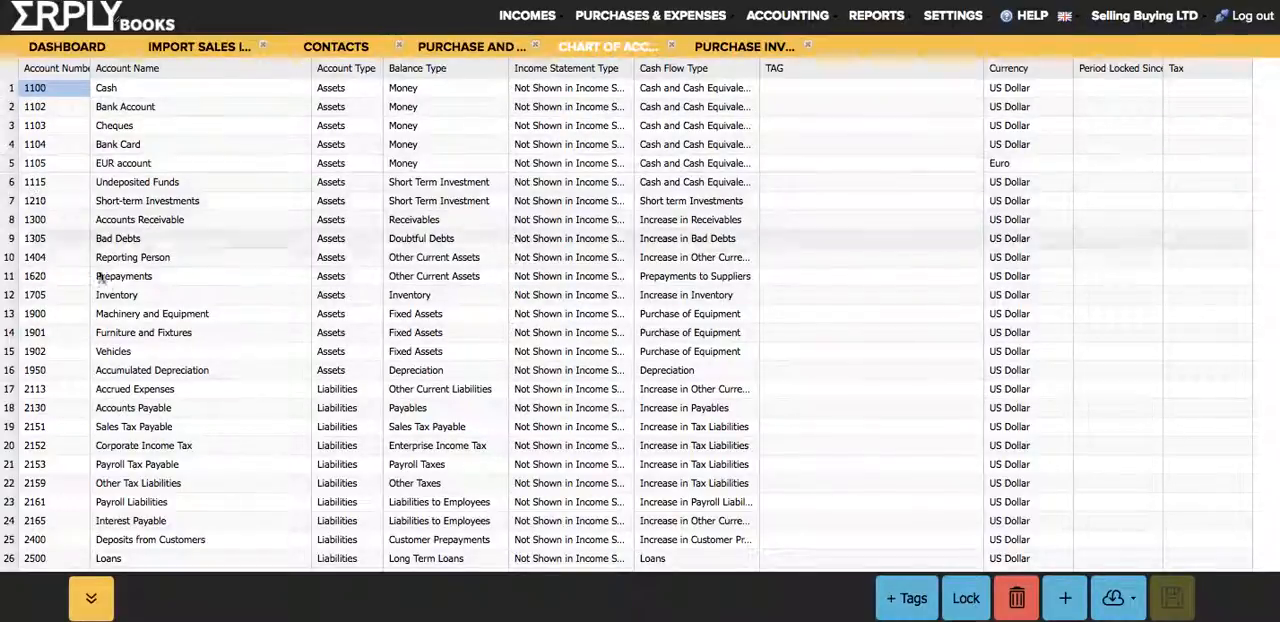
left_click(448, 47)
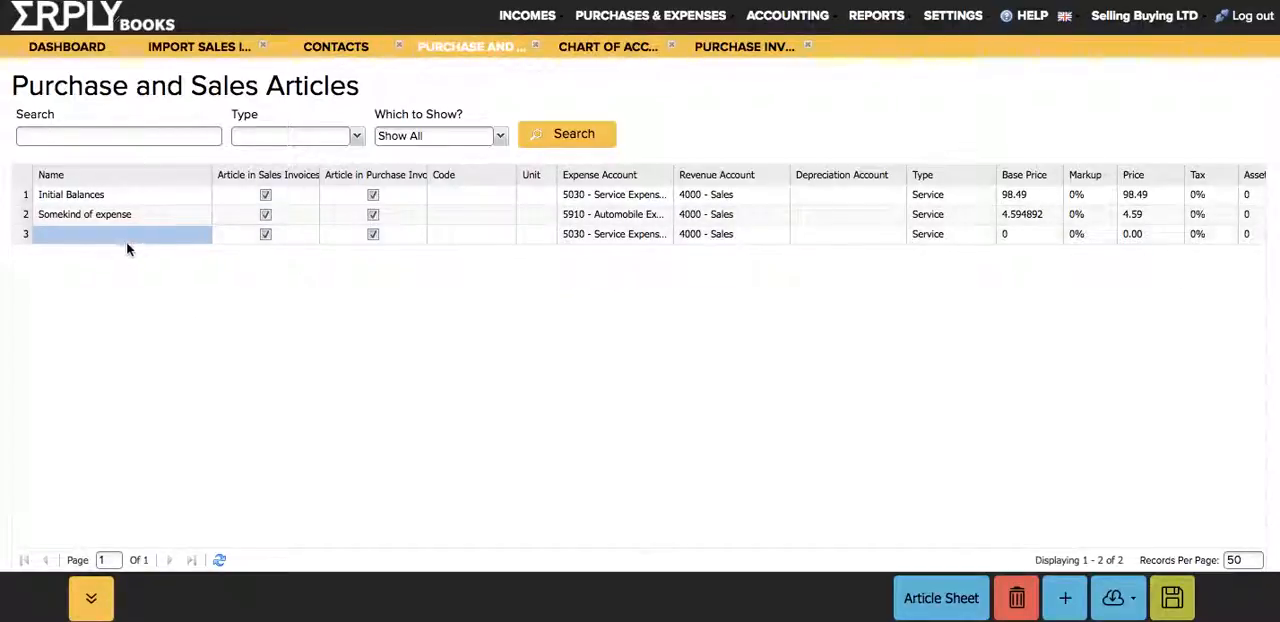
left_click(597, 233)
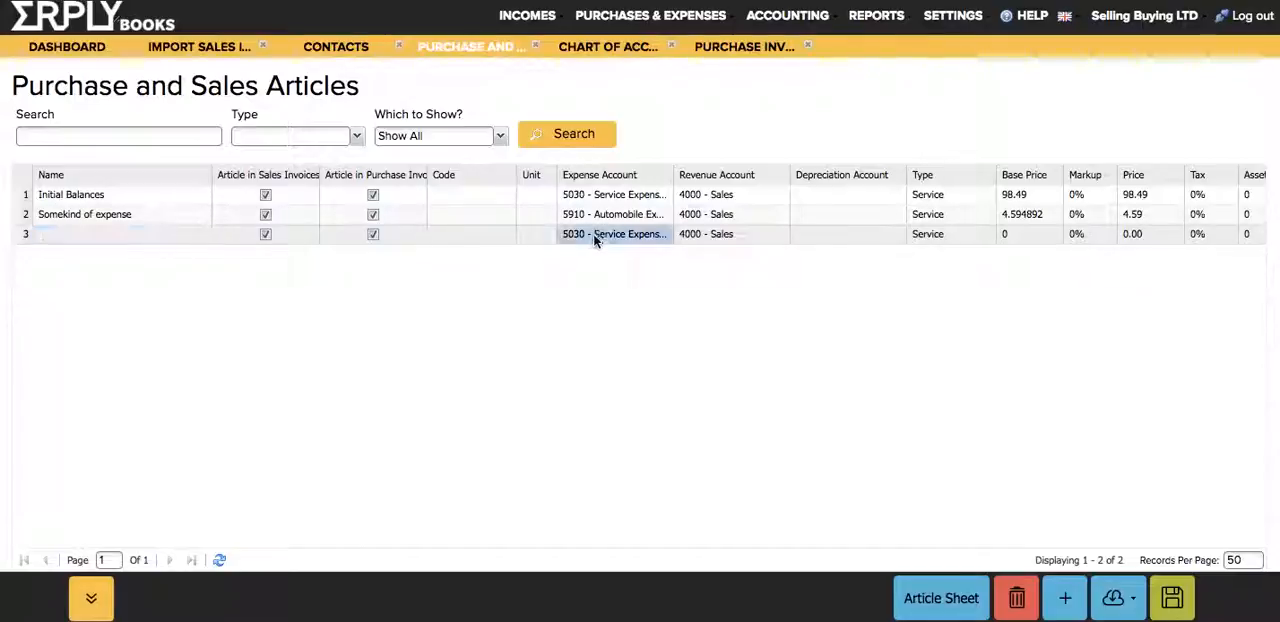
left_click(740, 240)
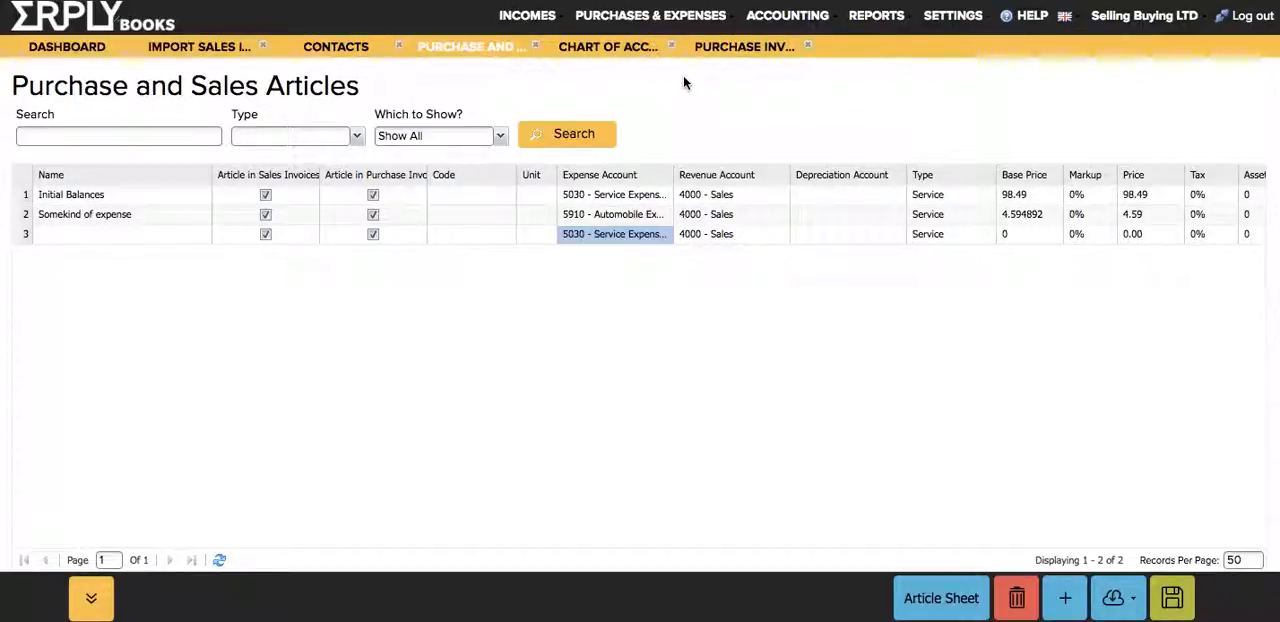
Step: Open the Projects list from the initial data settings and select the second empty project's name
left_click(940, 17)
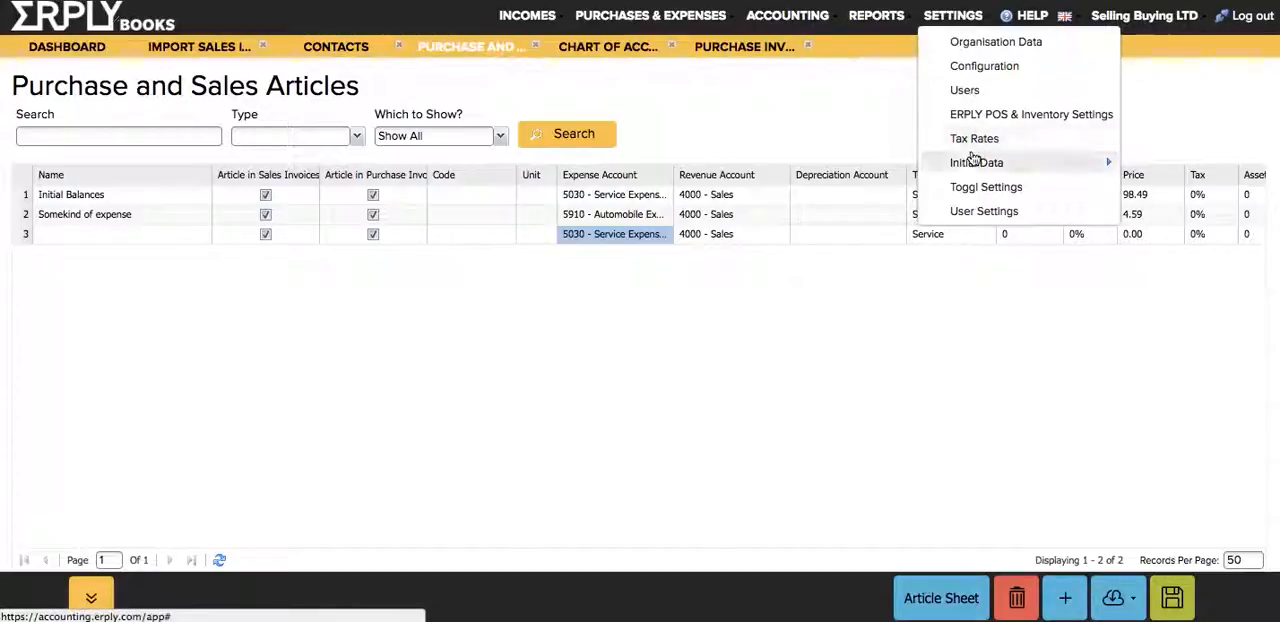
mouse_move(978, 166)
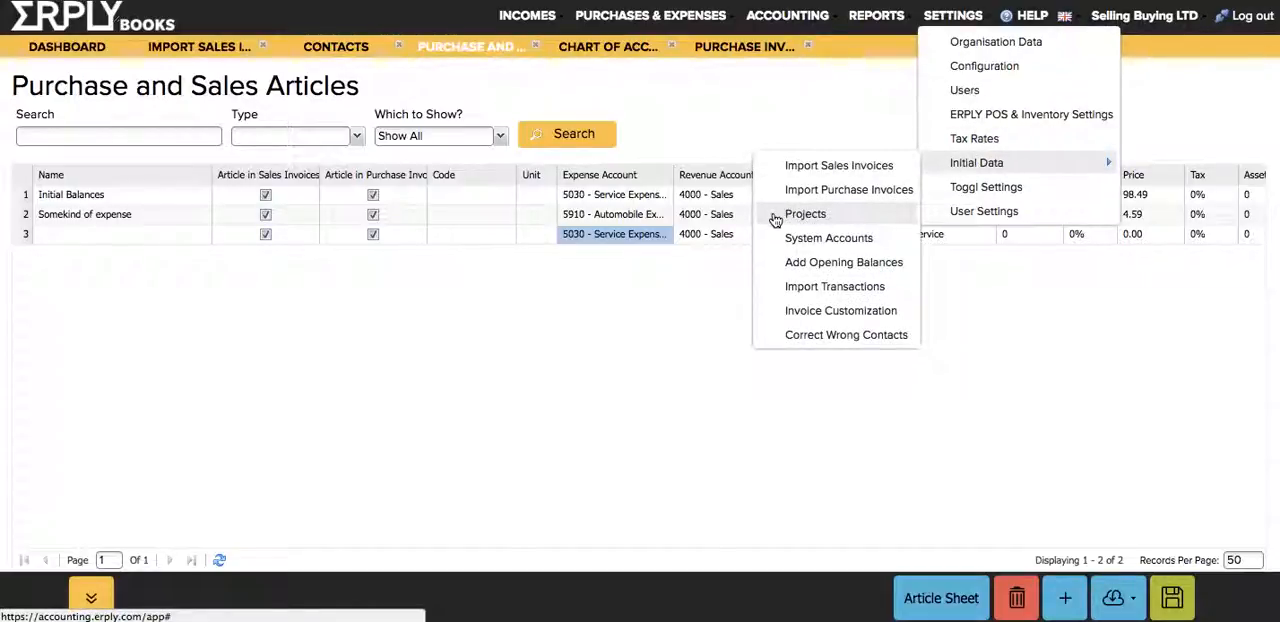
left_click(805, 214)
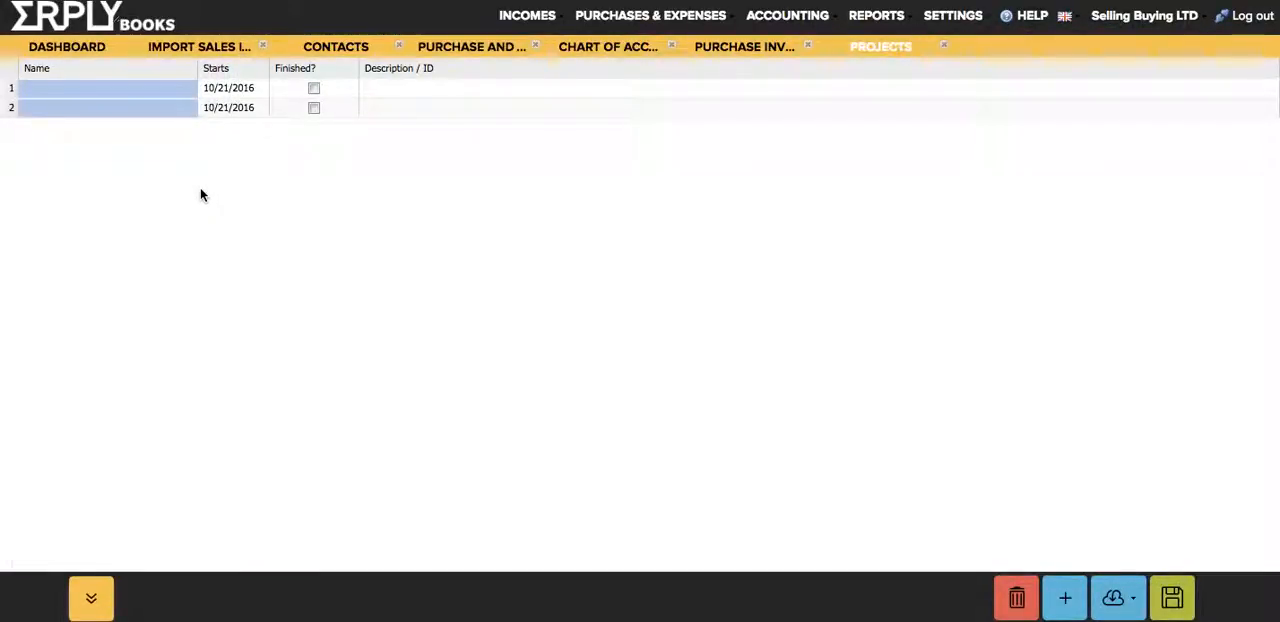
left_click(154, 109)
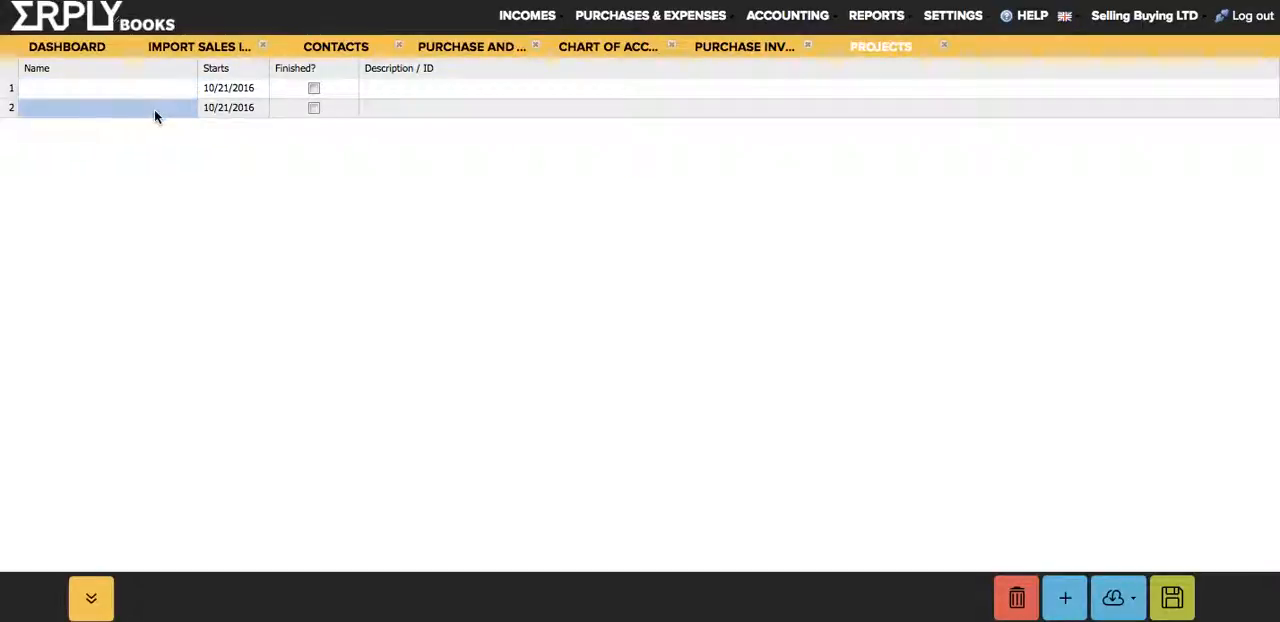
Step: Close all open pages so that only the dashboard remains
left_click(262, 47)
left_click(262, 47)
left_click(262, 47)
left_click(262, 47)
left_click(262, 47)
left_click(262, 47)
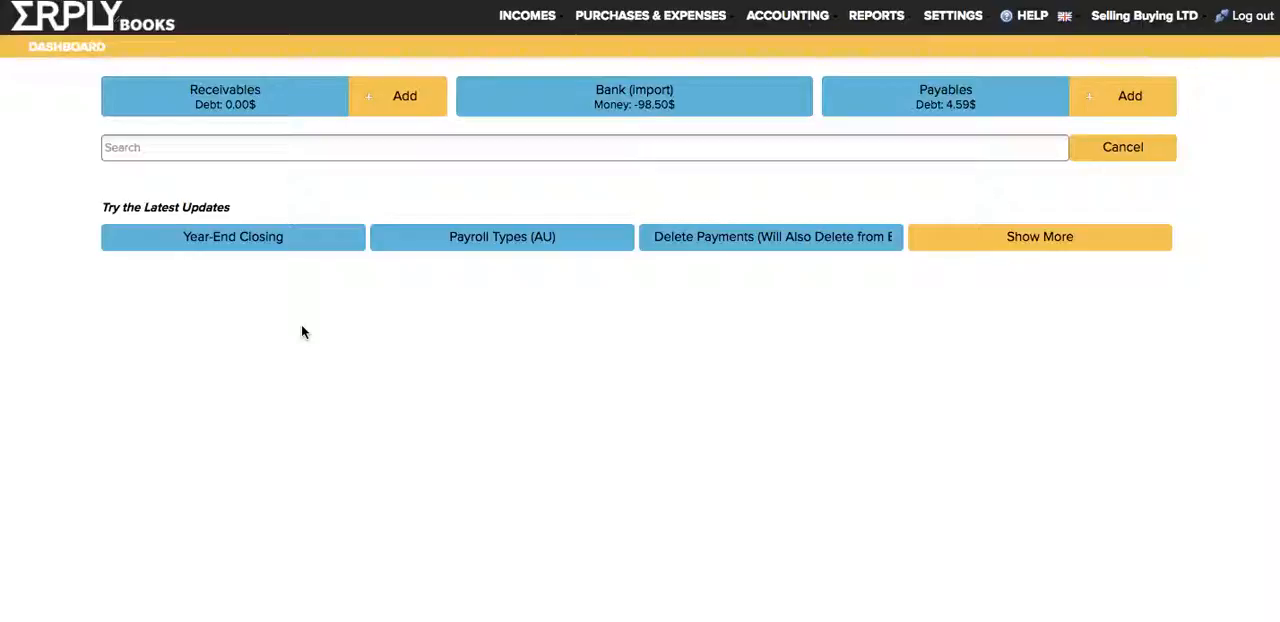
Step: Open the Contacts list, select the legal address of New Supplier LTD, and close the list
left_click(527, 15)
left_click(555, 166)
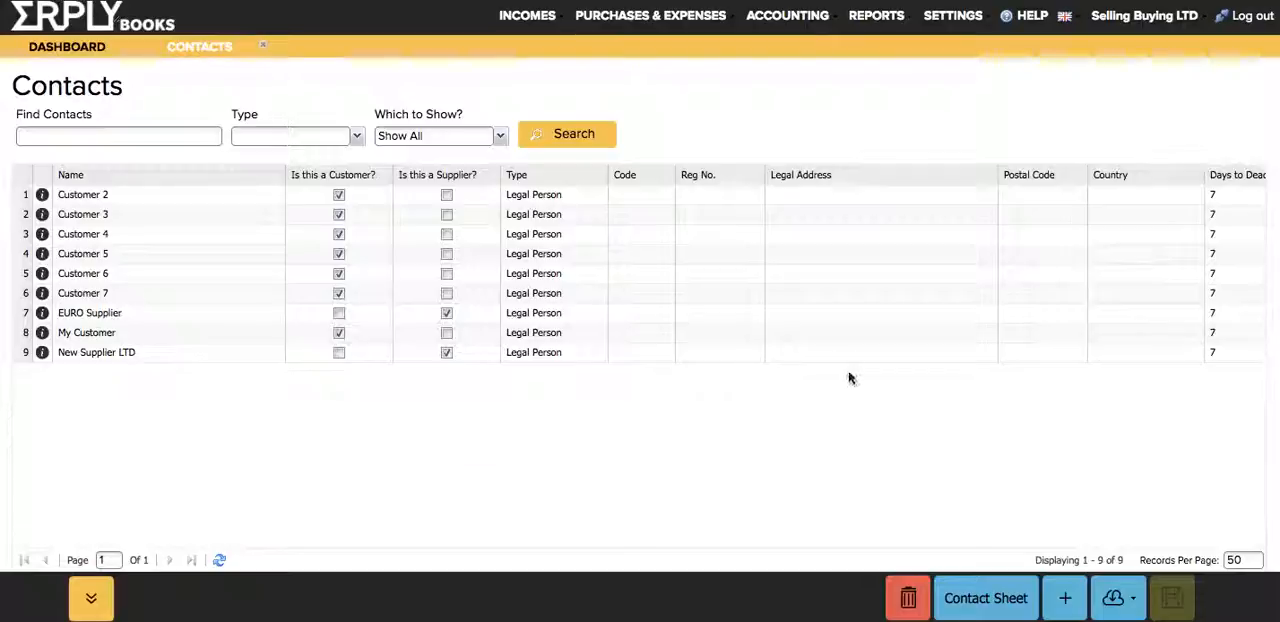
left_click(808, 354)
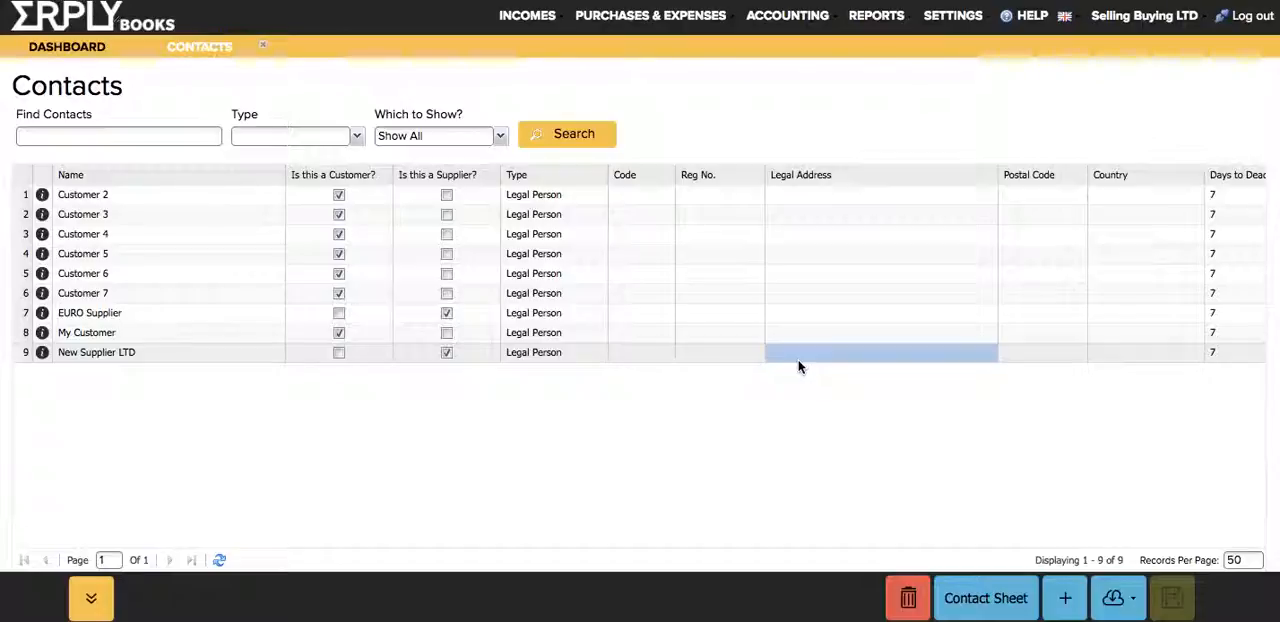
left_click(261, 48)
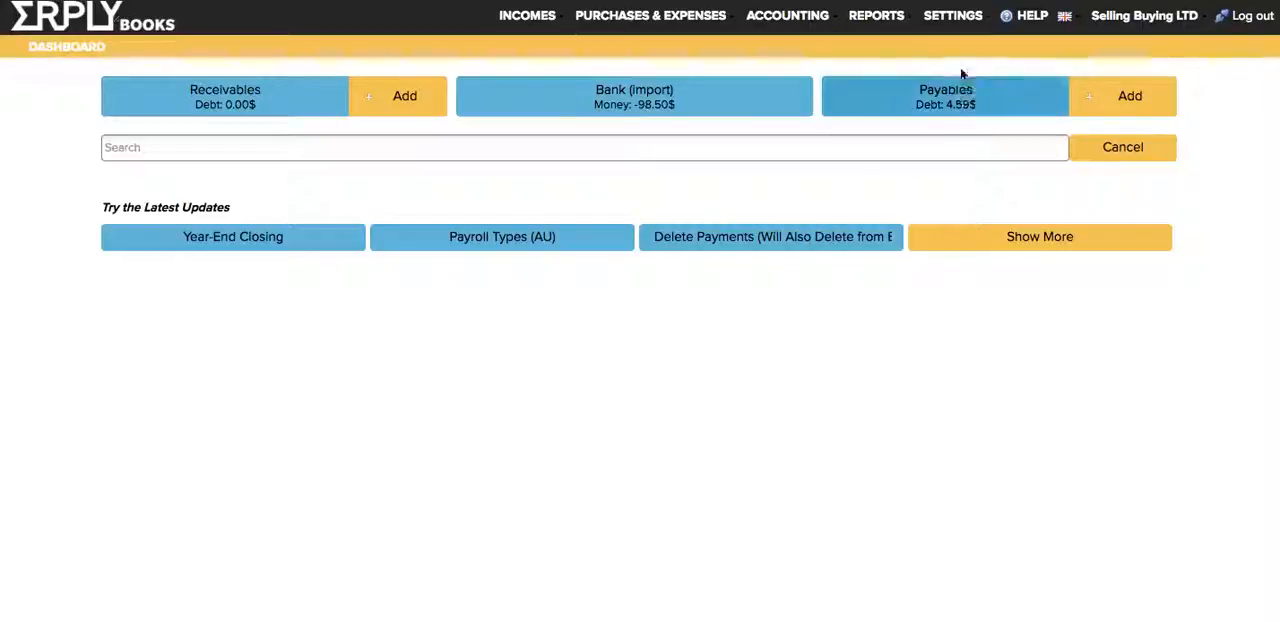
Step: Open Import Transactions from the initial data settings and review the file settings, column mapping and field choices for column 6
left_click(953, 15)
mouse_move(974, 168)
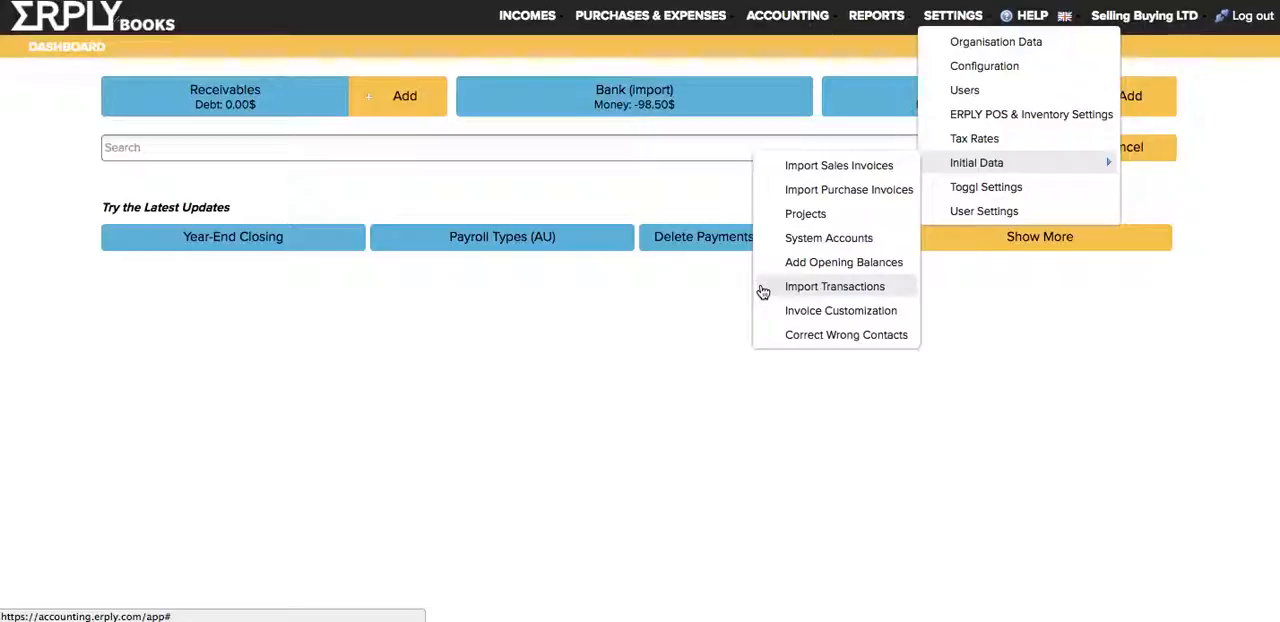
left_click(834, 287)
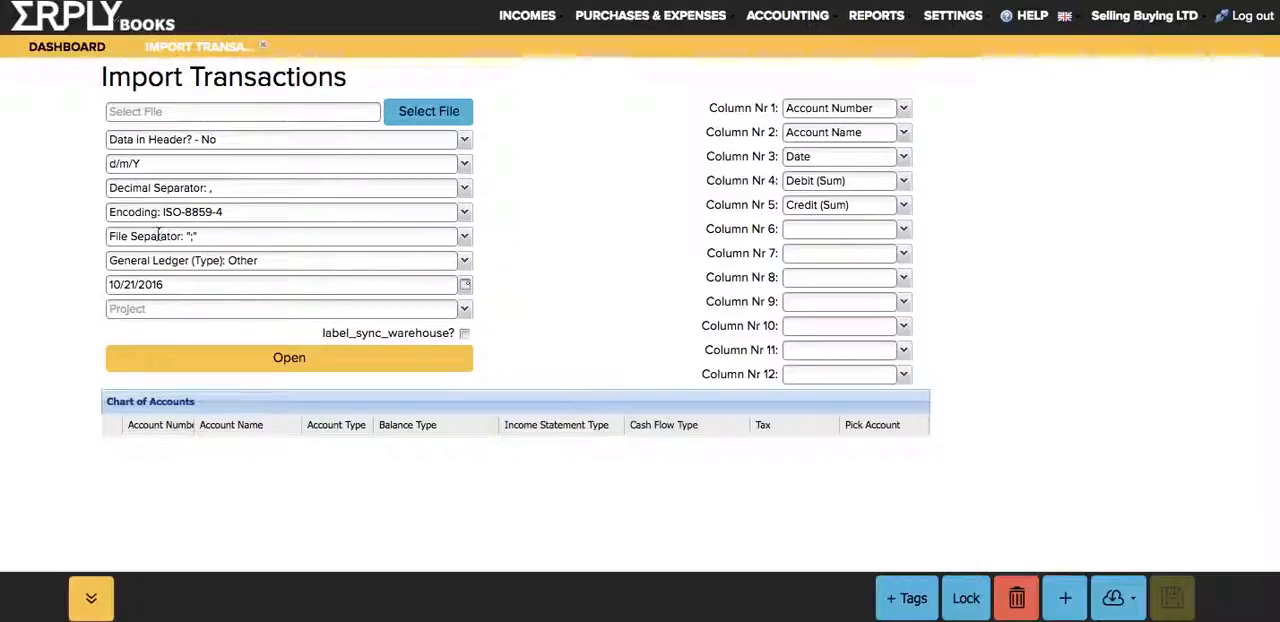
double_click(137, 187)
left_click(694, 206)
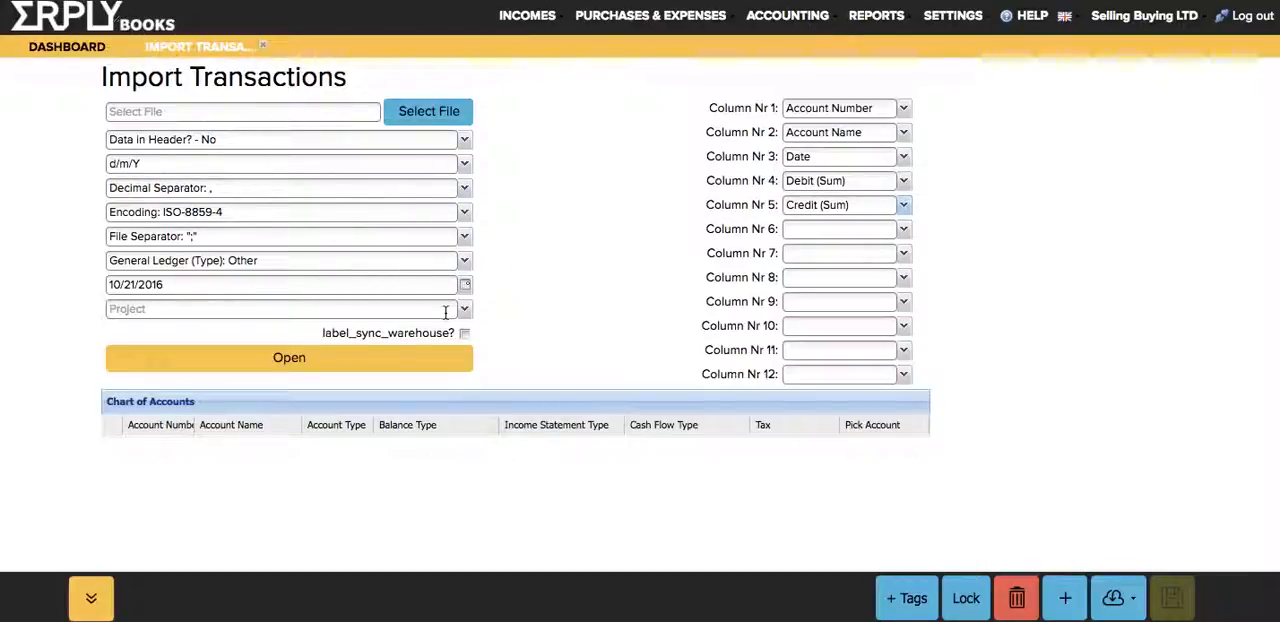
left_click(622, 135)
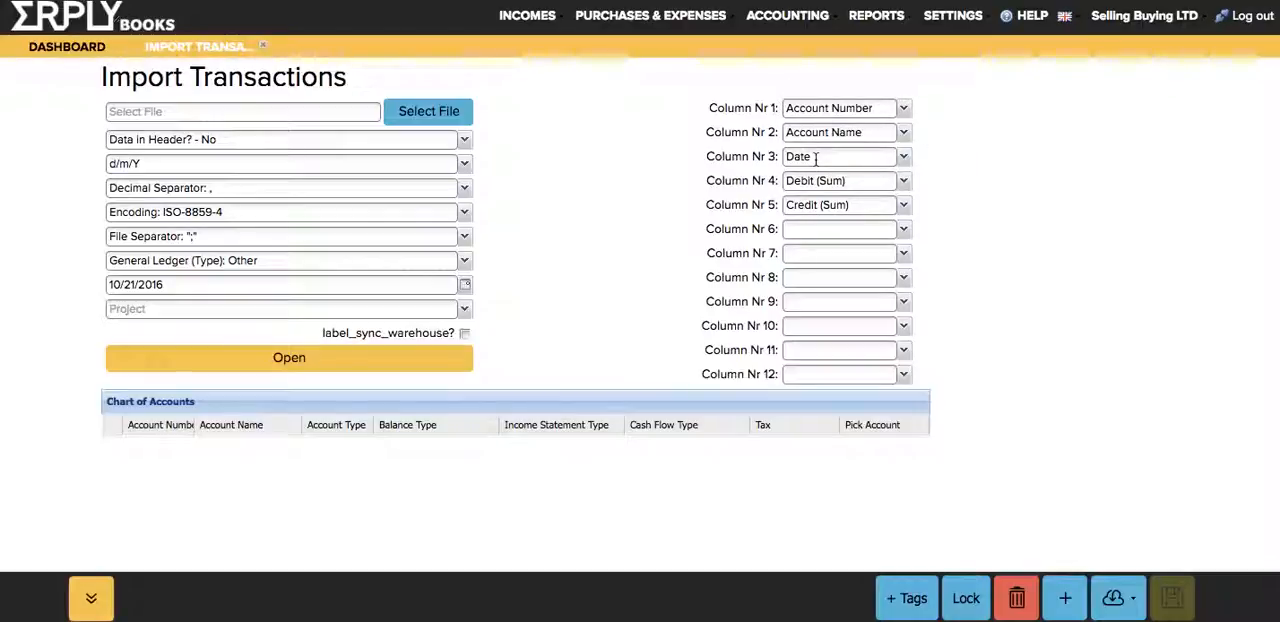
left_click(903, 229)
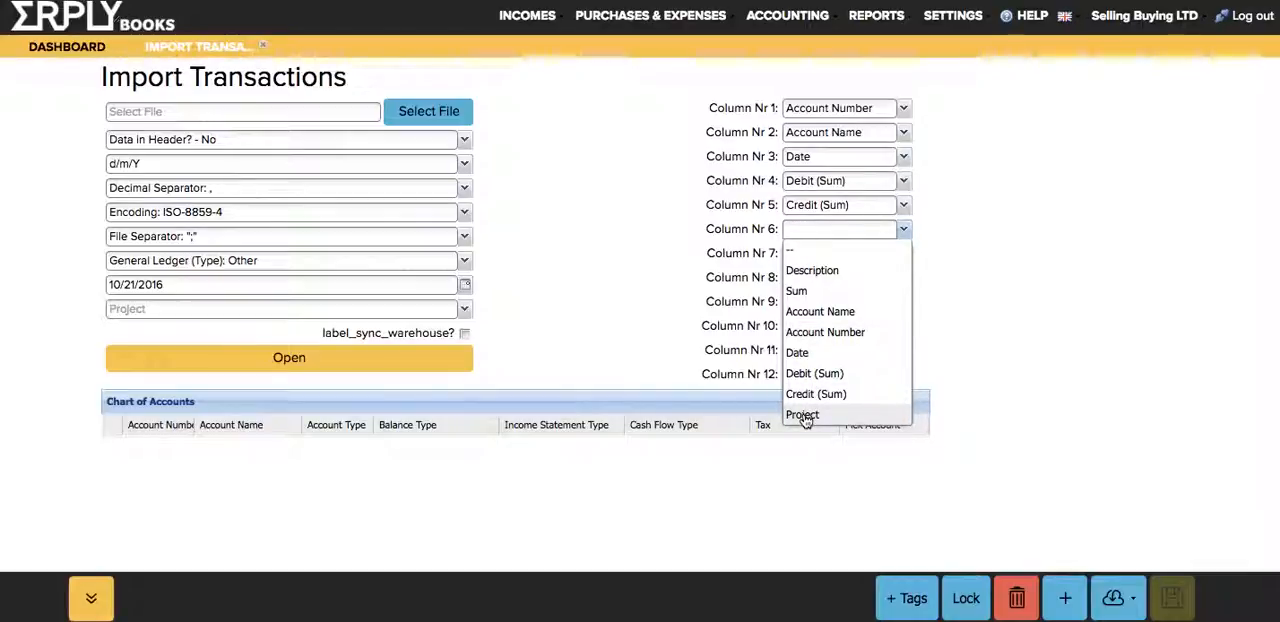
left_click(590, 200)
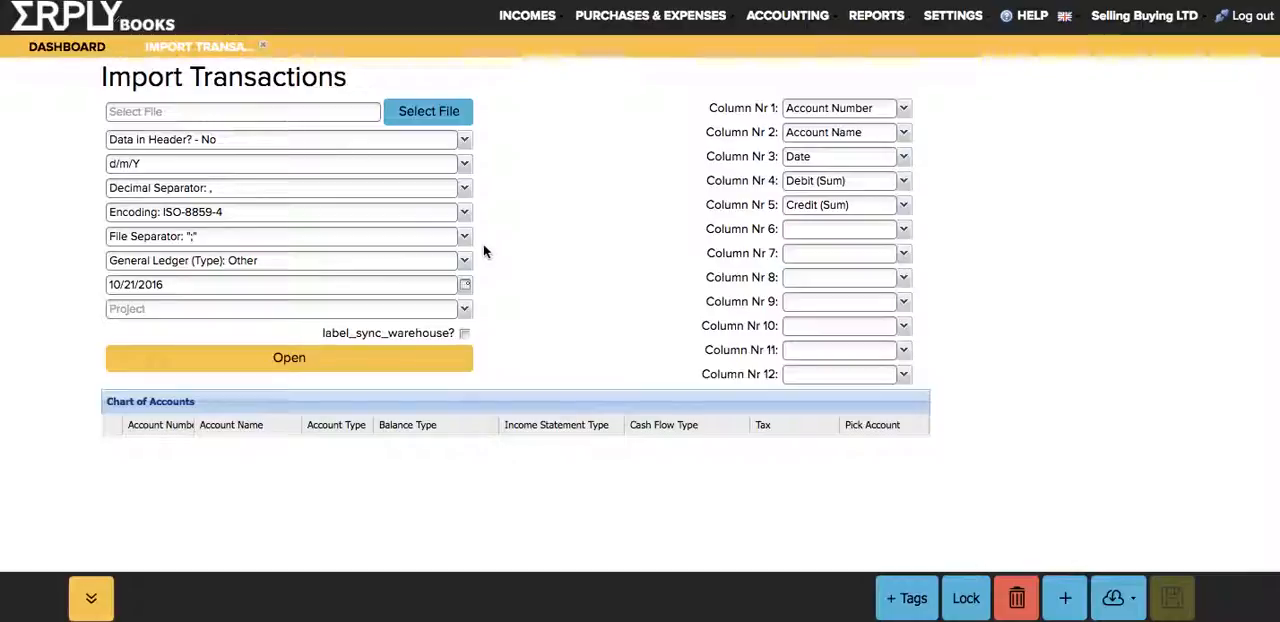
Step: Set the transaction import type to Open Receivables, review its required data format and dismiss the notice
left_click(465, 262)
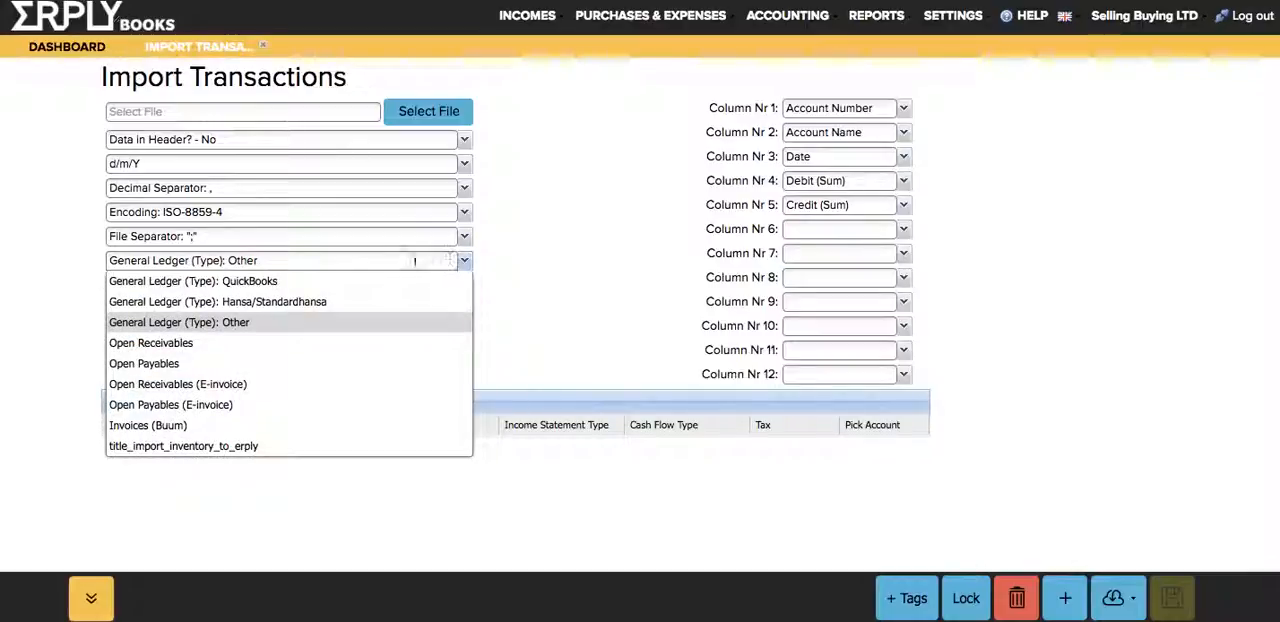
left_click(278, 343)
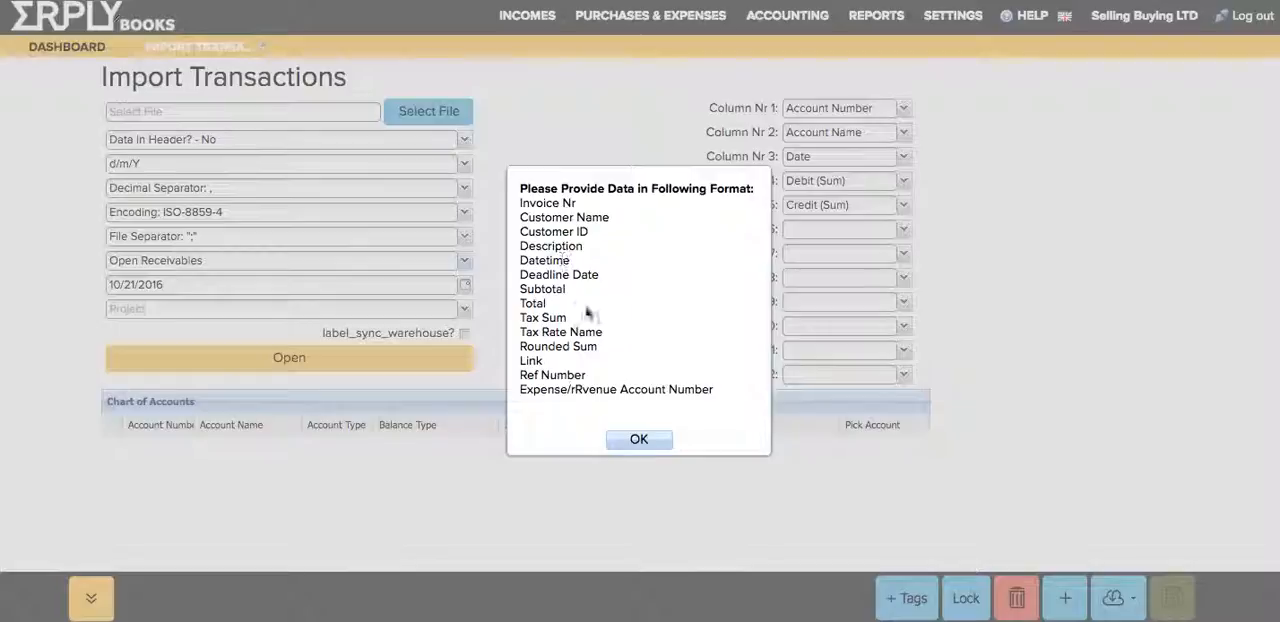
left_click(639, 442)
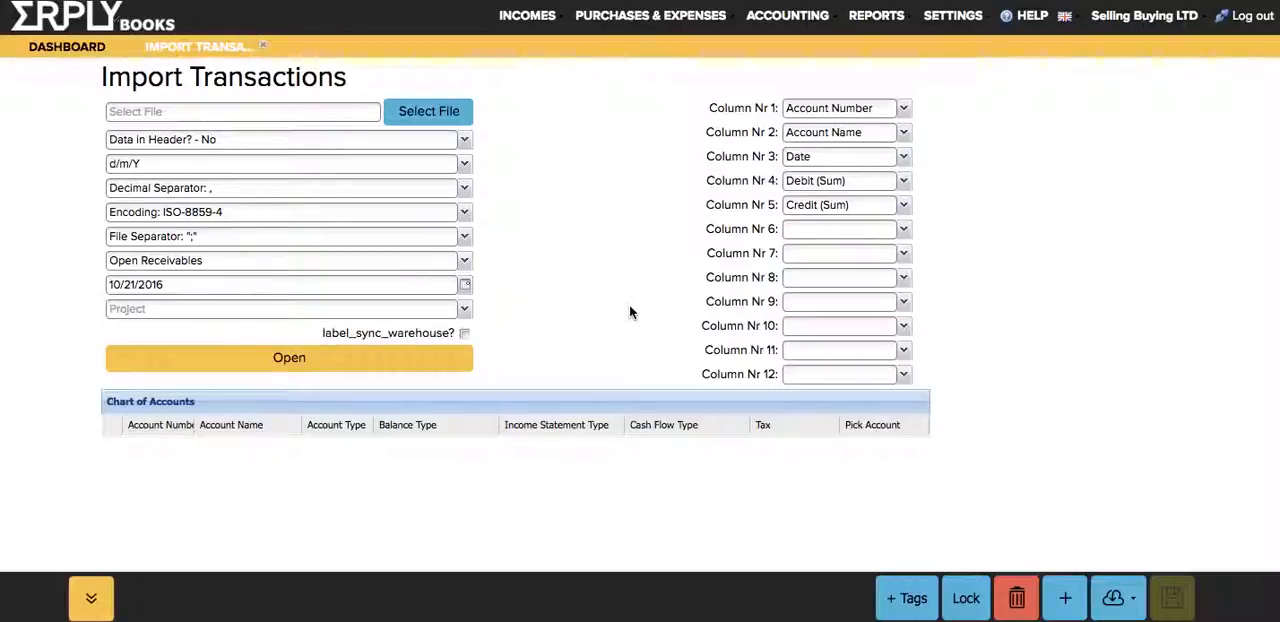
Step: Open a new Manual Journal entry to view its form, and close it together with Import Transactions
left_click(788, 15)
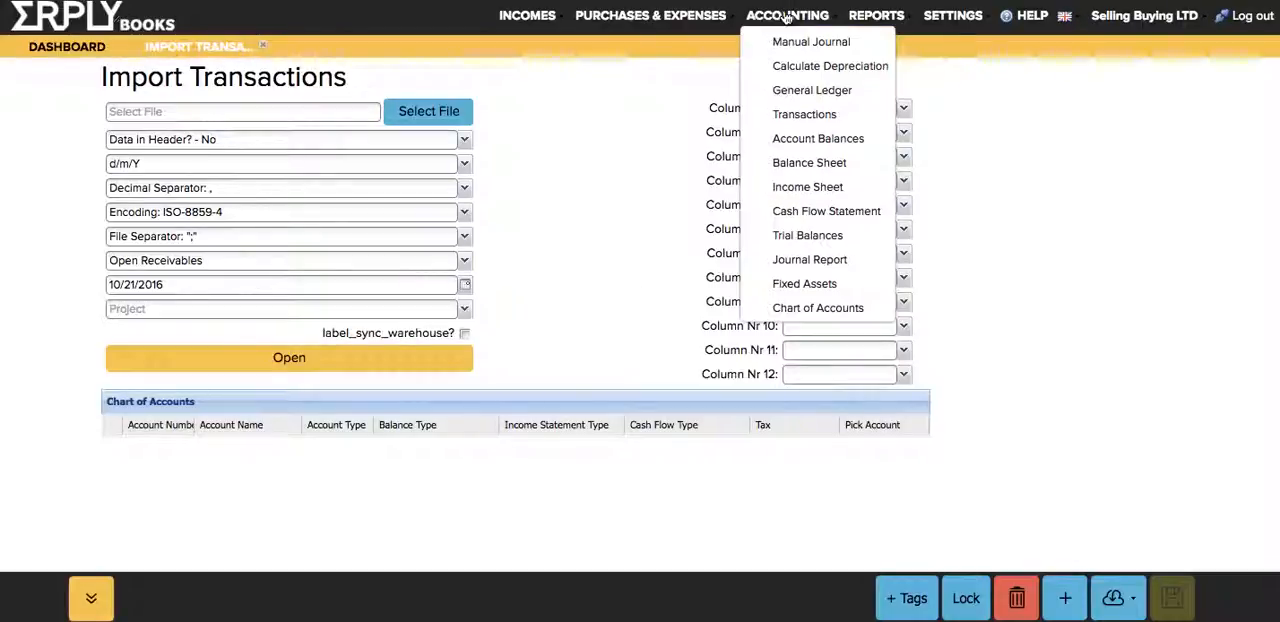
left_click(768, 48)
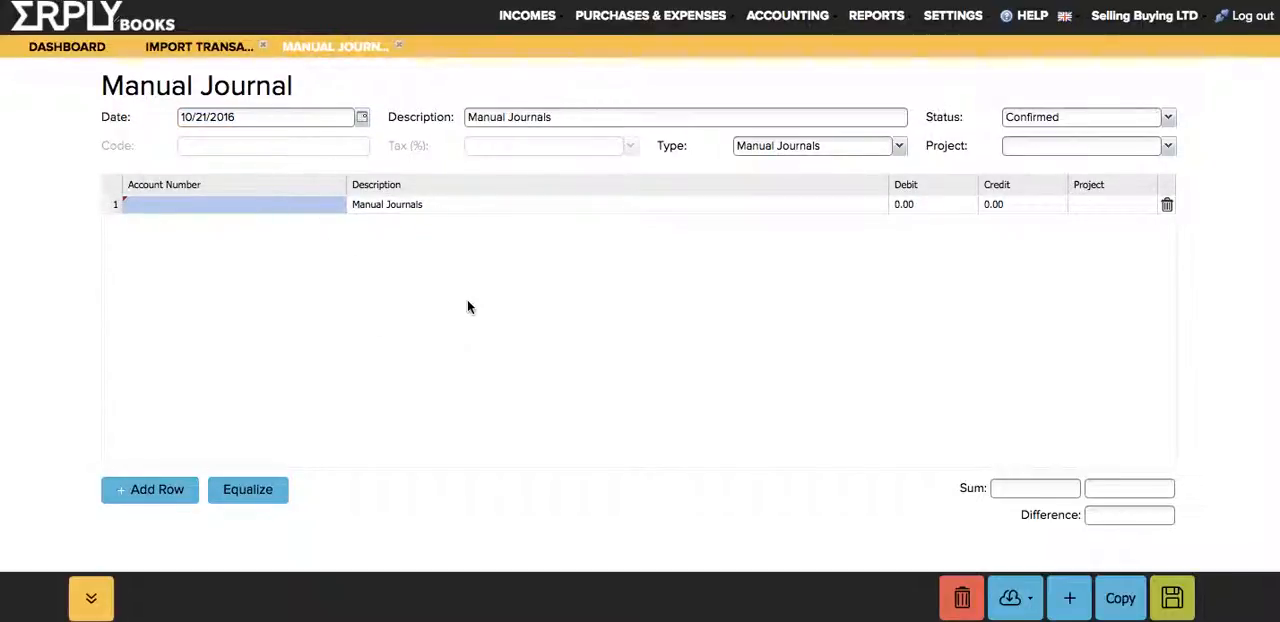
left_click(612, 375)
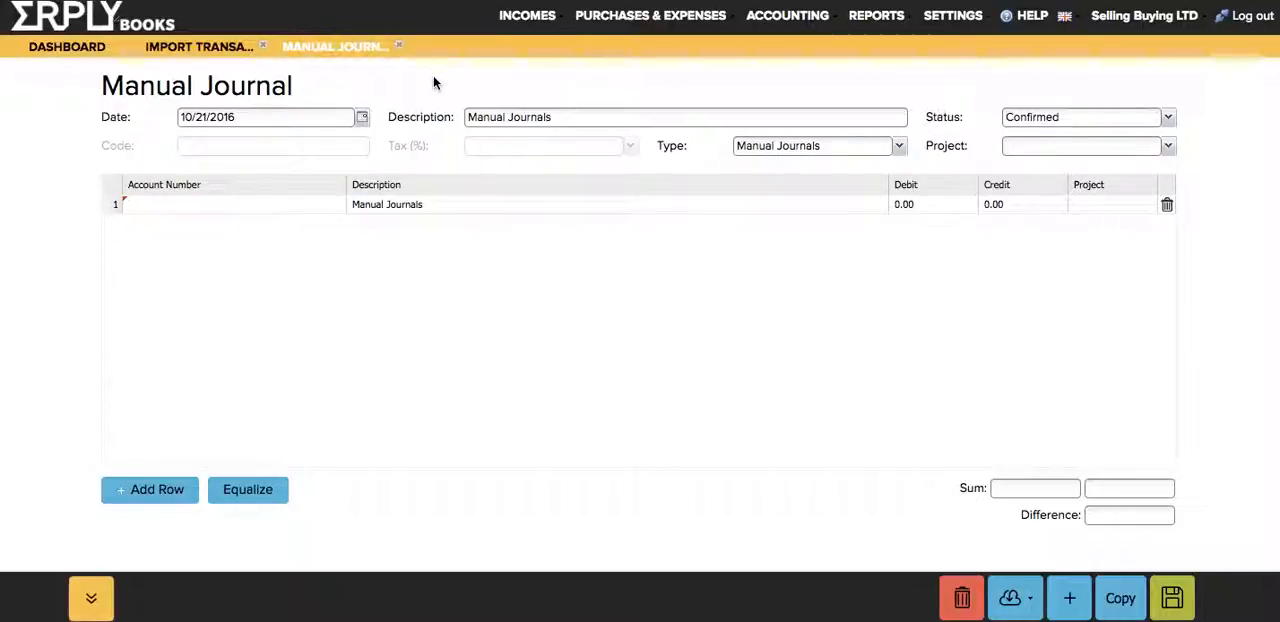
left_click(265, 51)
left_click(263, 47)
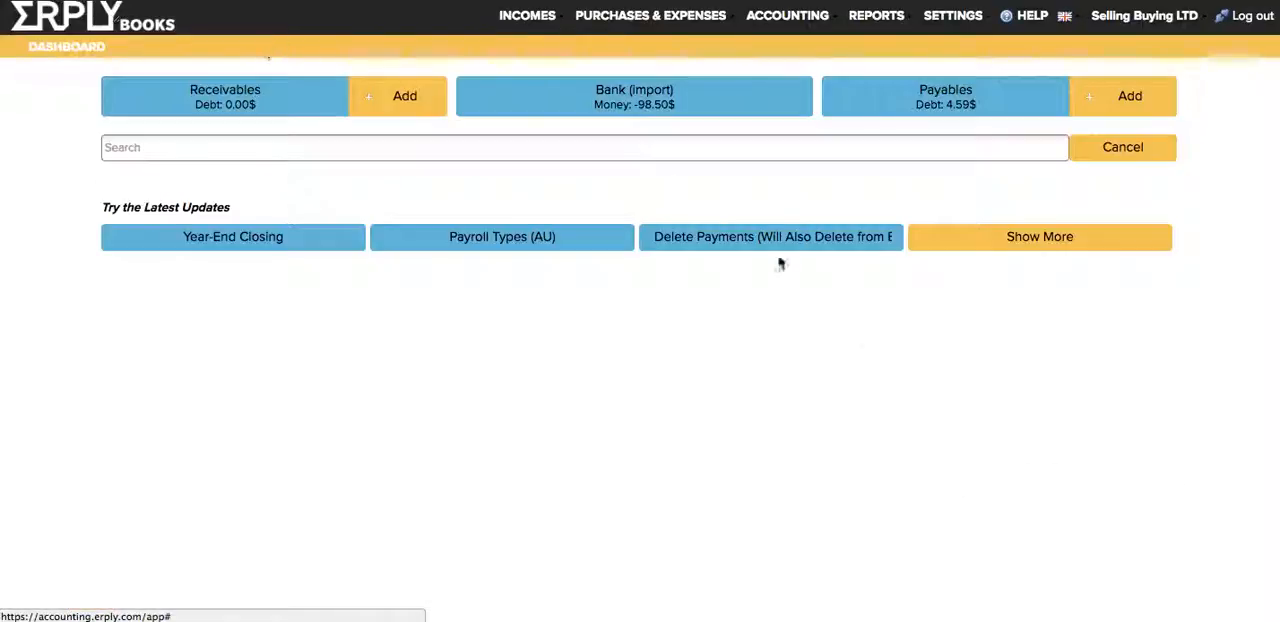